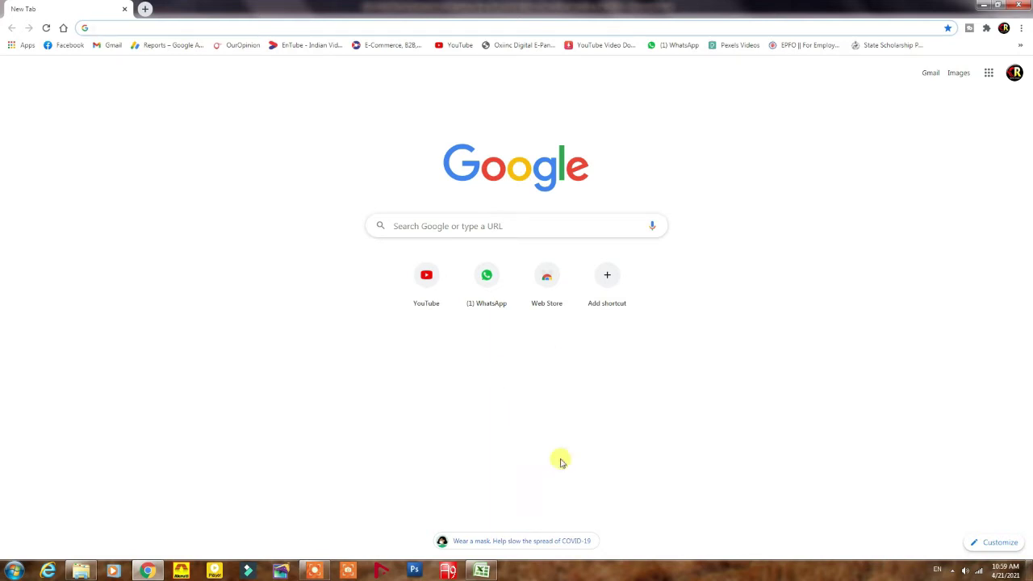
Search Google for 'gst' and pick the 'gst login' suggestion to reach the GST portal login.
{"action": "left_click", "coordinate": [474, 226]}
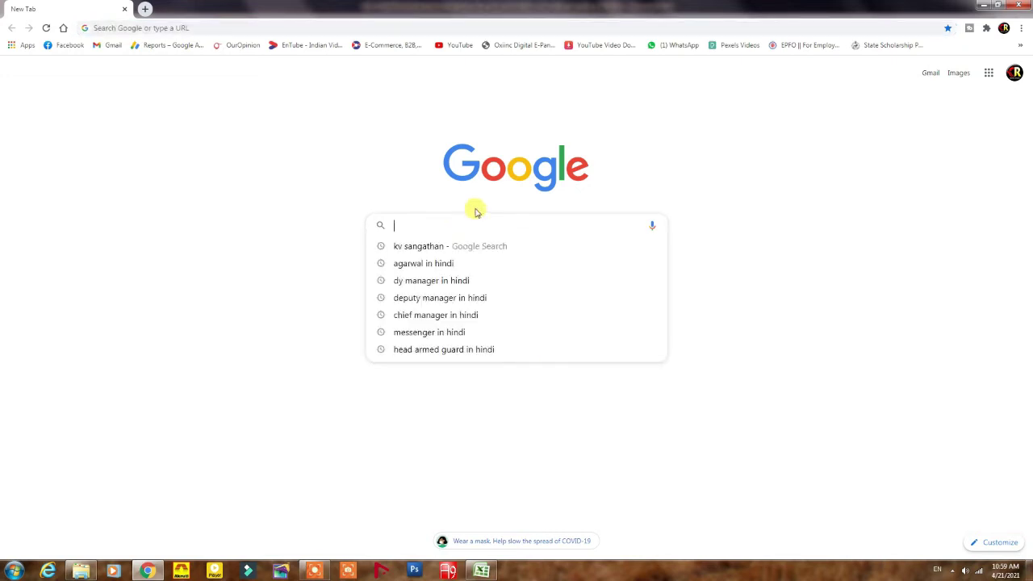
{"action": "type", "text": "g"}
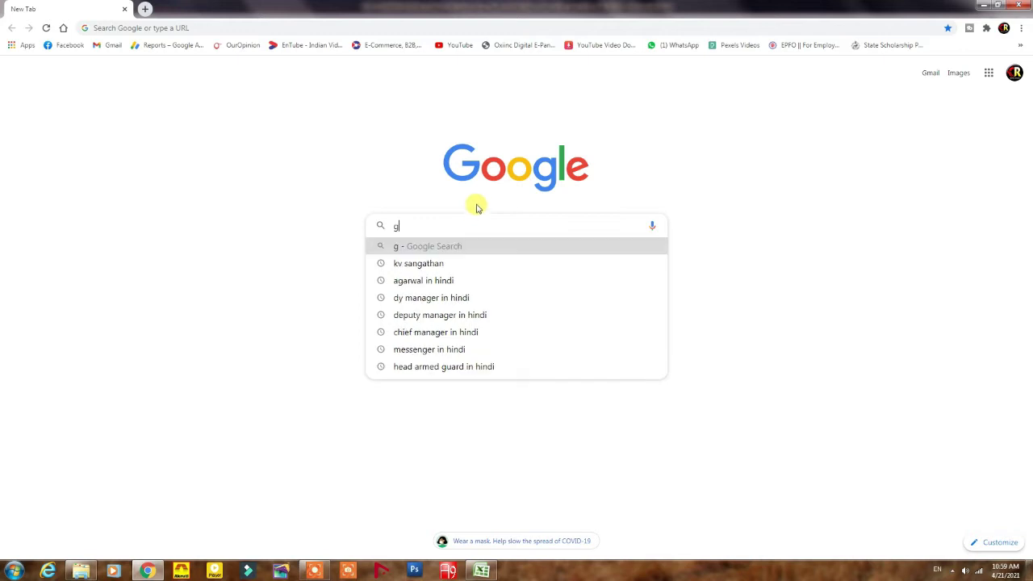
{"action": "type", "text": "st"}
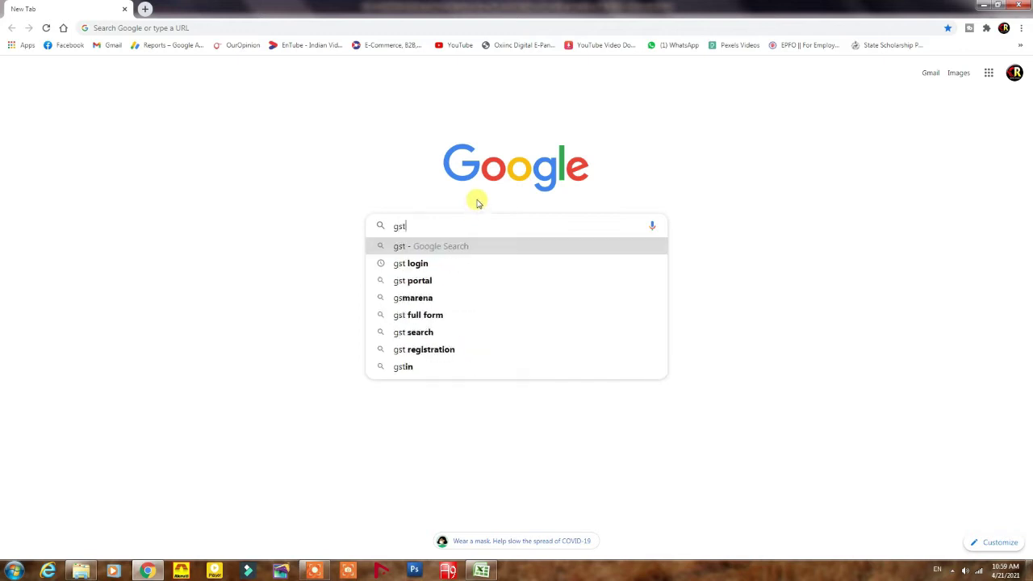
{"action": "left_click", "coordinate": [409, 263]}
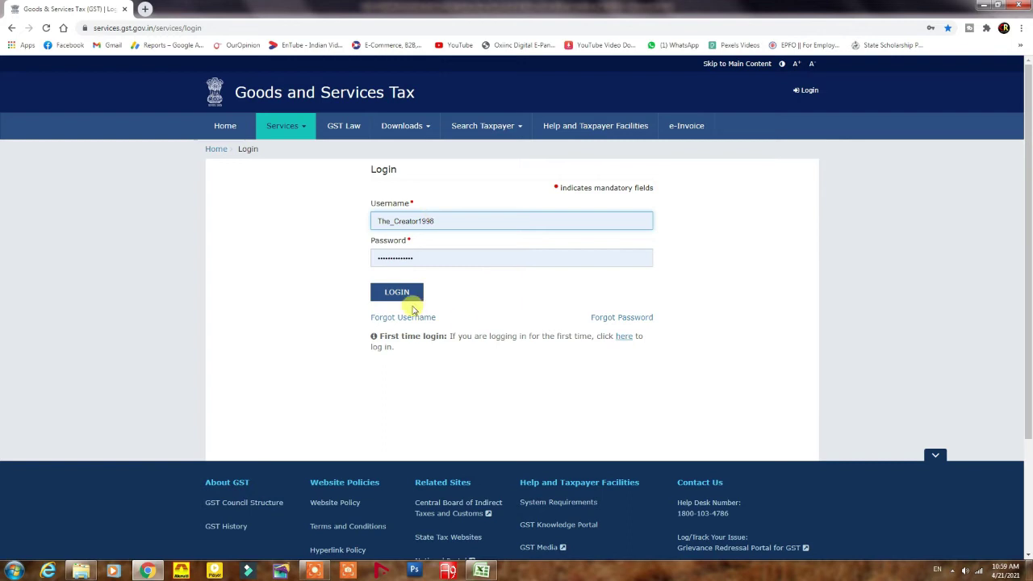
Submit the saved login details with a first captcha attempt.
{"action": "left_click", "coordinate": [399, 298]}
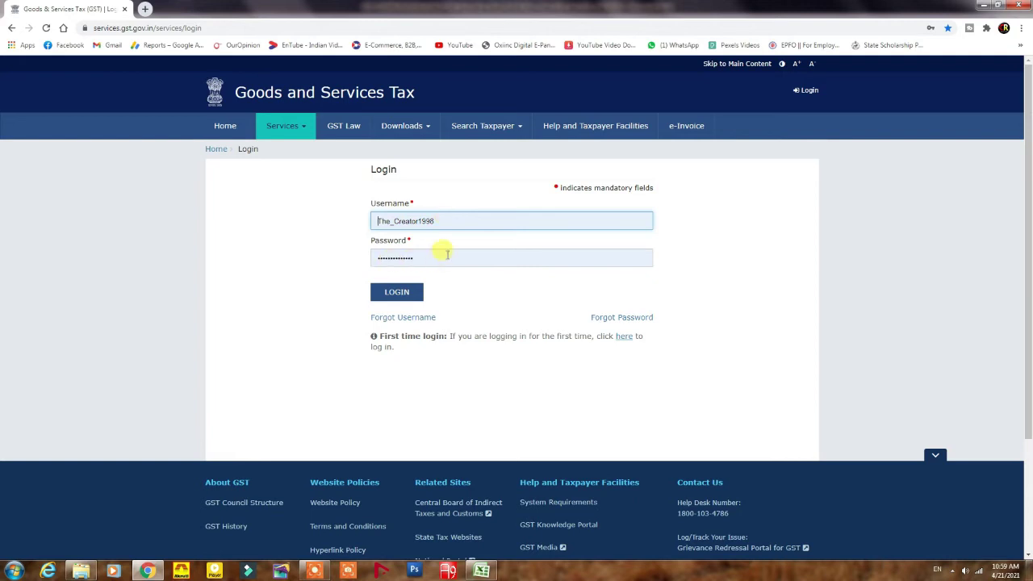
{"action": "left_click", "coordinate": [395, 292]}
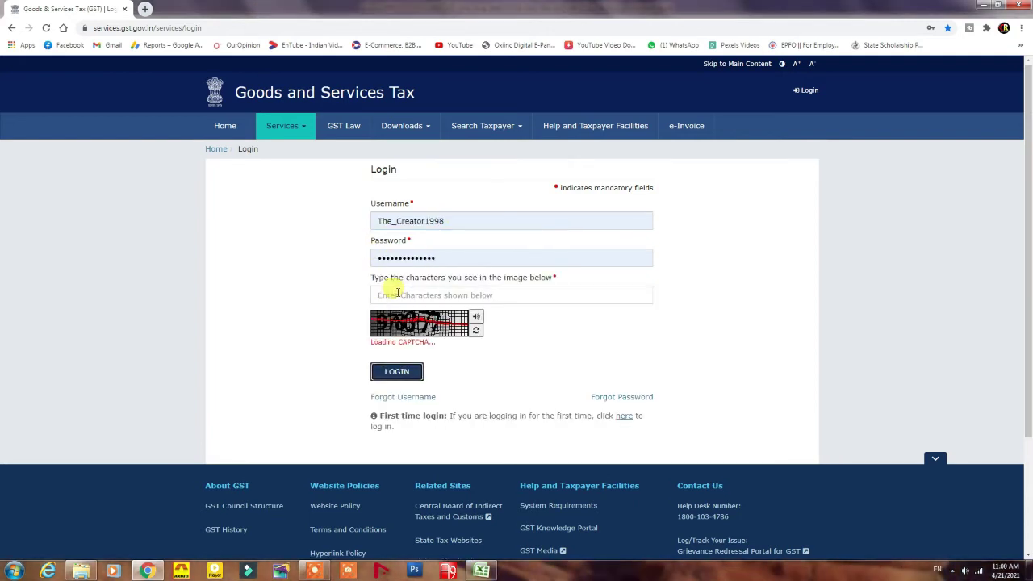
{"action": "left_click", "coordinate": [394, 294]}
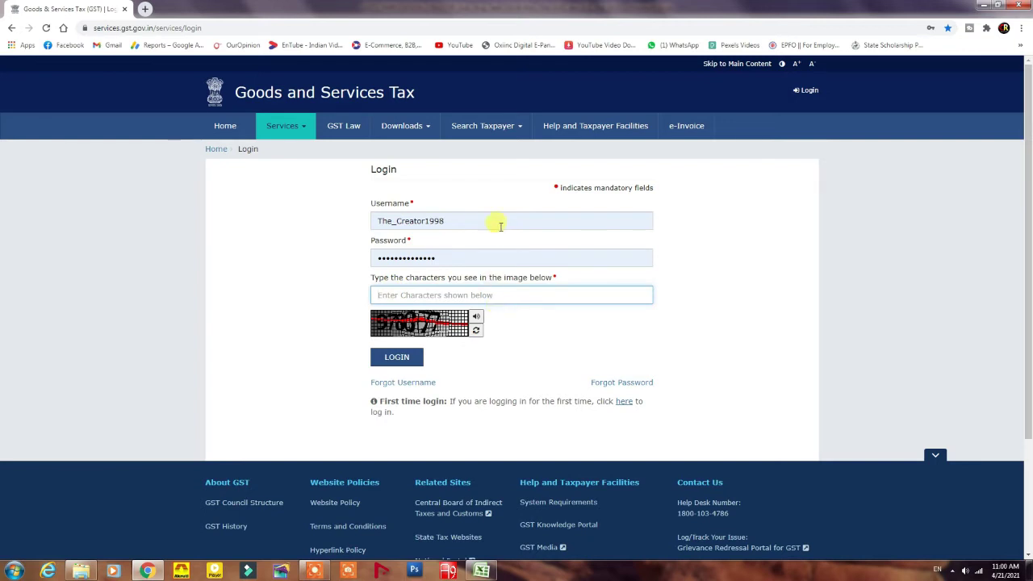
{"action": "type", "text": "978377"}
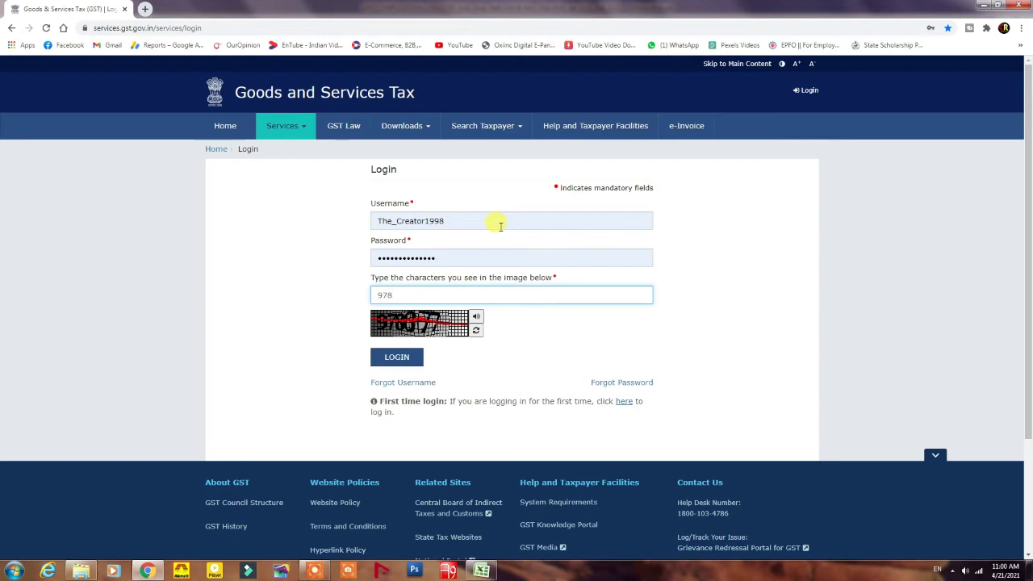
{"action": "left_click", "coordinate": [400, 359]}
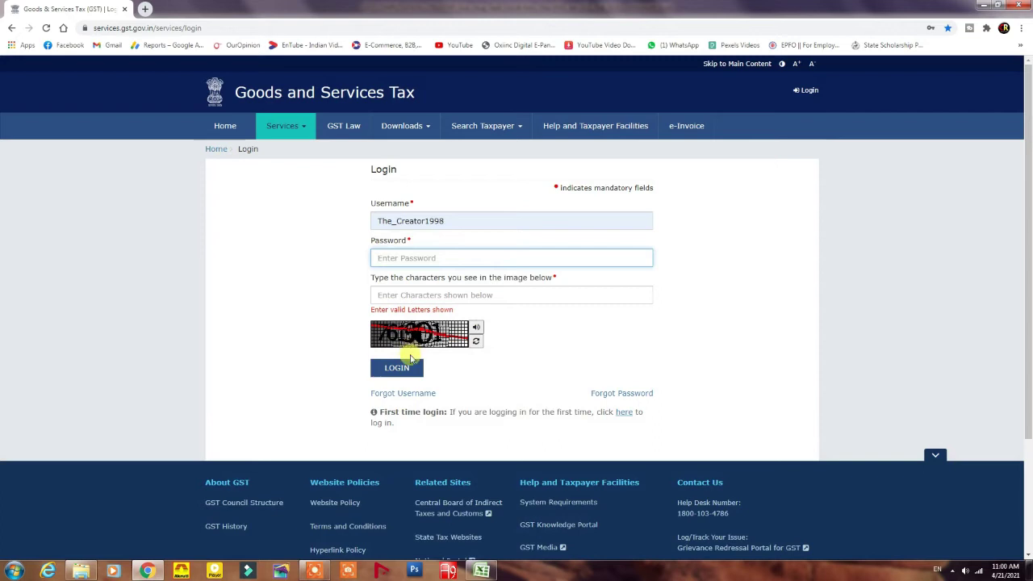
Refill the saved password, enter the new captcha and log in to the taxpayer account.
{"action": "left_click", "coordinate": [395, 295]}
{"action": "left_click", "coordinate": [397, 259]}
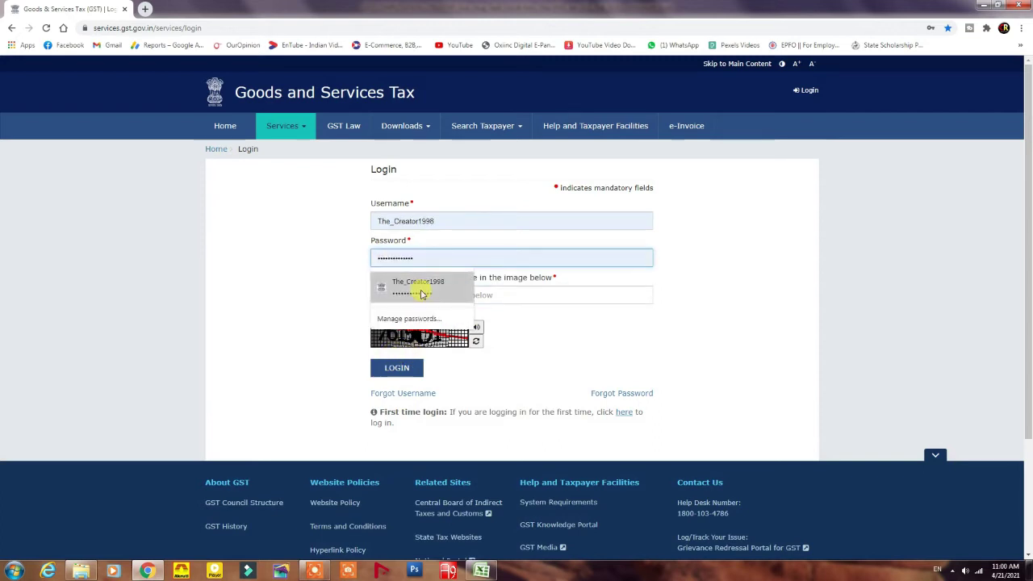
{"action": "left_click", "coordinate": [420, 288]}
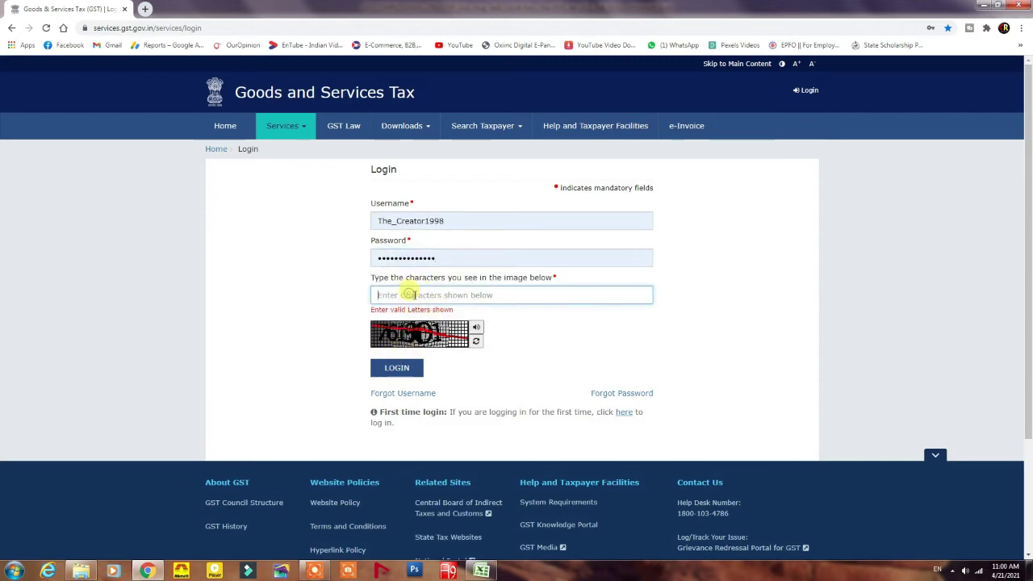
{"action": "left_click", "coordinate": [407, 295]}
{"action": "type", "text": "7"}
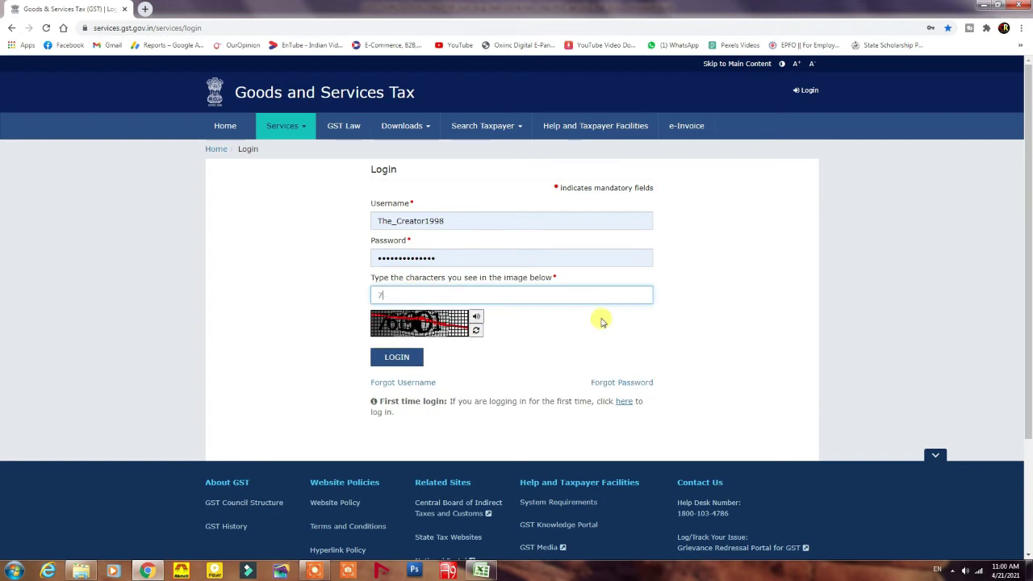
{"action": "type", "text": "61901"}
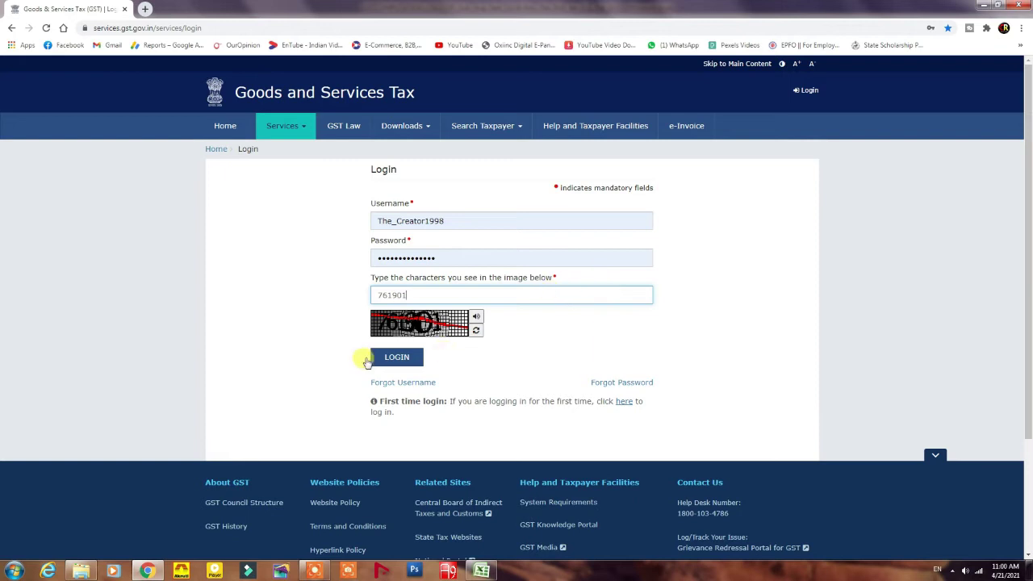
{"action": "left_click", "coordinate": [396, 358]}
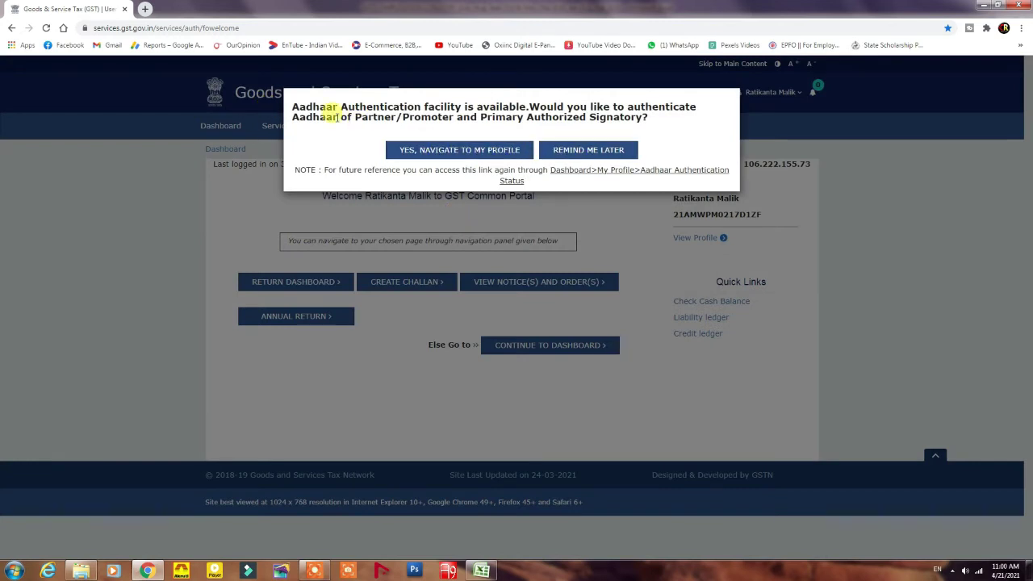
Postpone Aadhaar authentication with Remind Me Later and continue to the dashboard's ledger balances.
{"action": "left_click", "coordinate": [618, 151]}
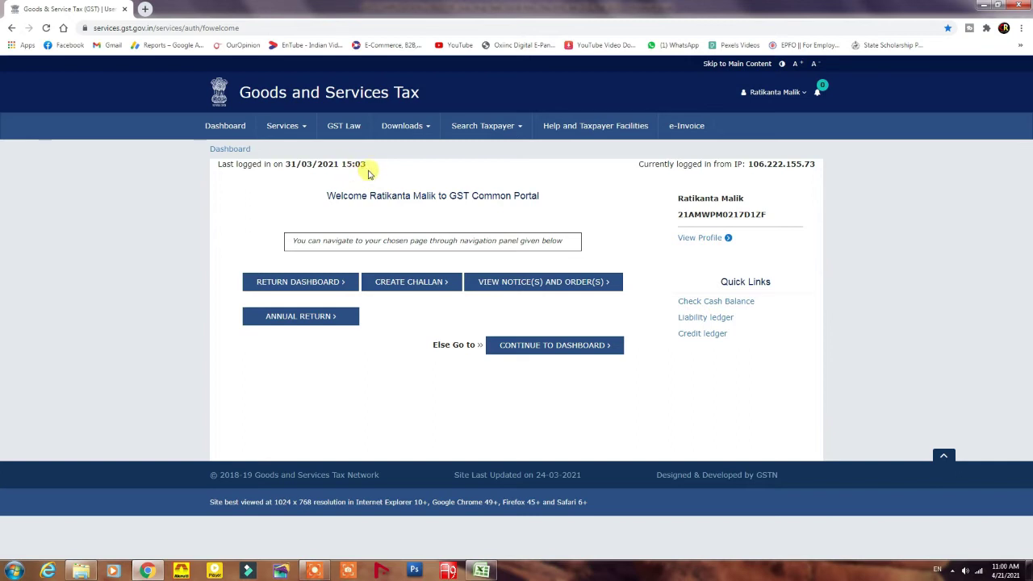
{"action": "left_click", "coordinate": [550, 347]}
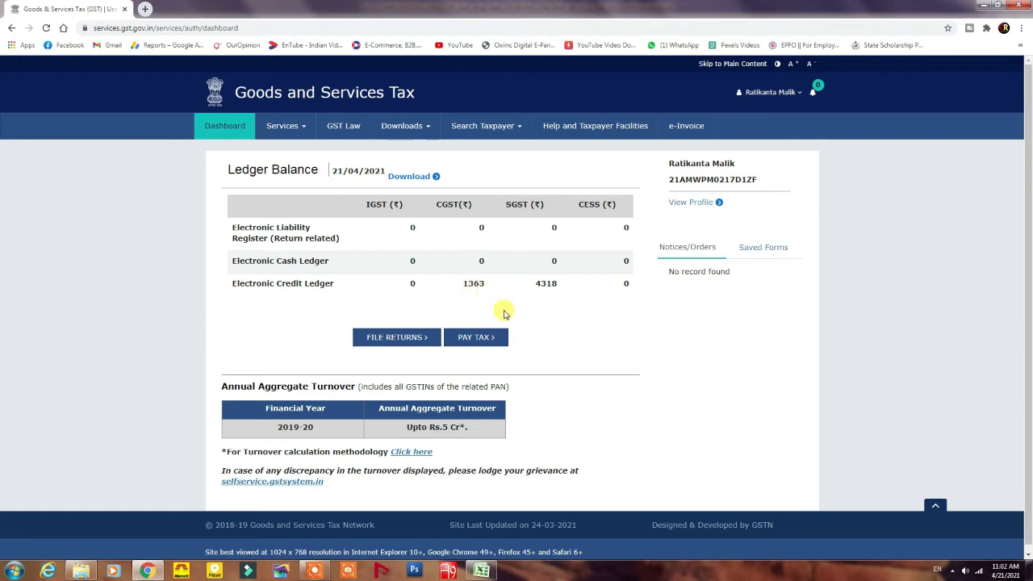
On File Returns, search for financial year 2020-21, period February.
{"action": "scroll", "coordinate": [539, 334], "scroll_direction": "down", "scroll_amount": 1}
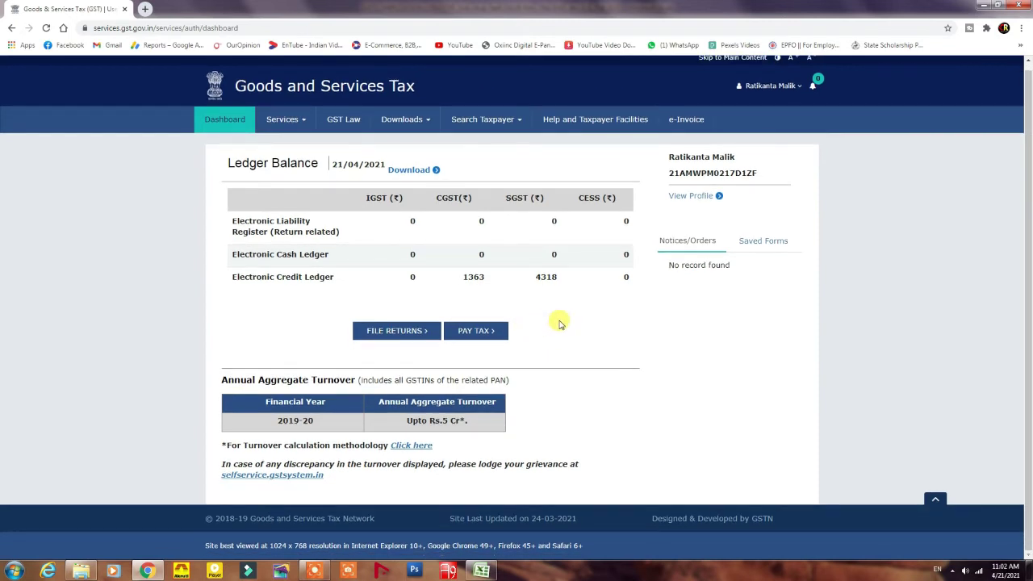
{"action": "left_click", "coordinate": [393, 332]}
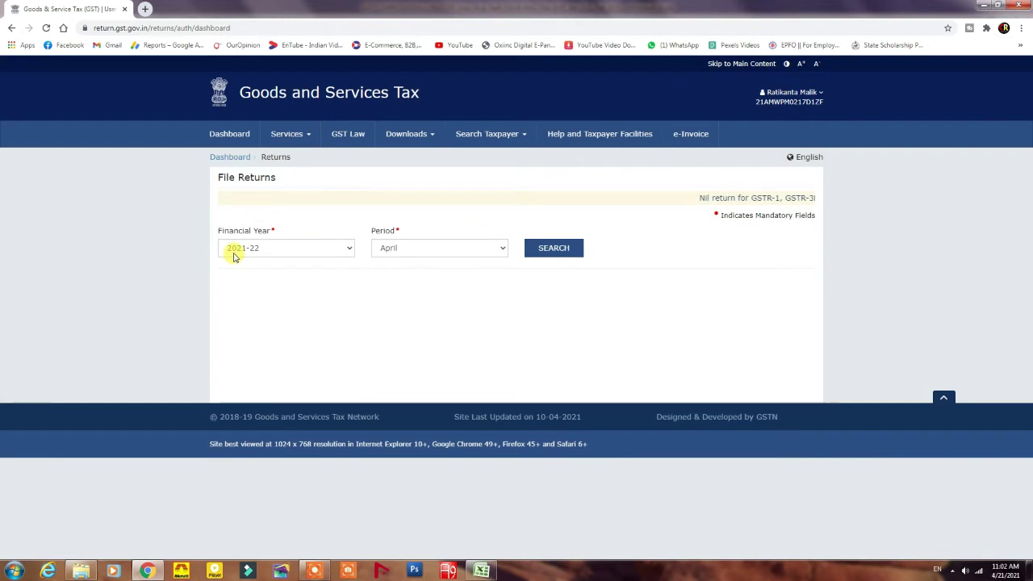
{"action": "left_click", "coordinate": [349, 251]}
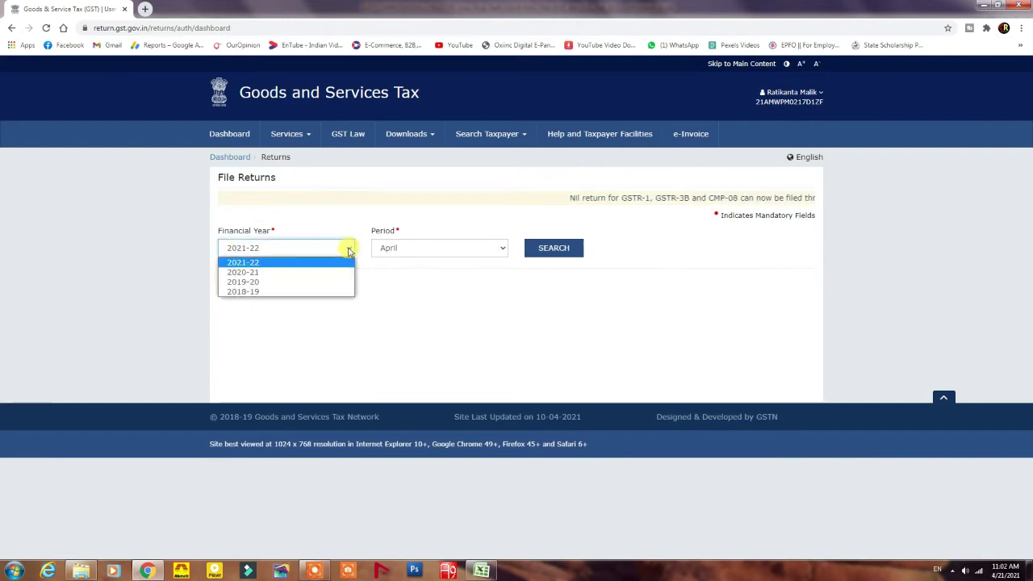
{"action": "left_click", "coordinate": [253, 273]}
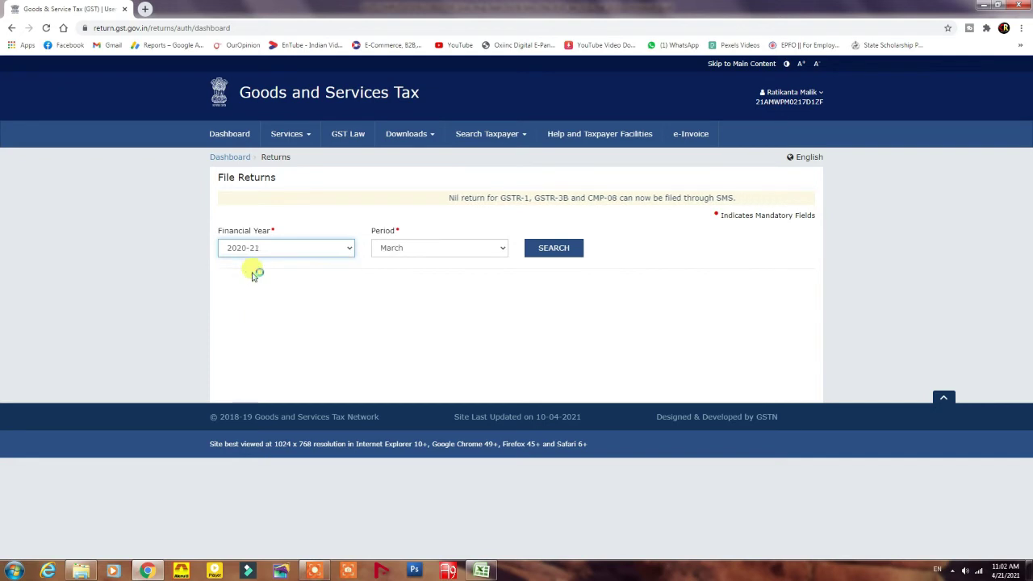
{"action": "left_click", "coordinate": [502, 251]}
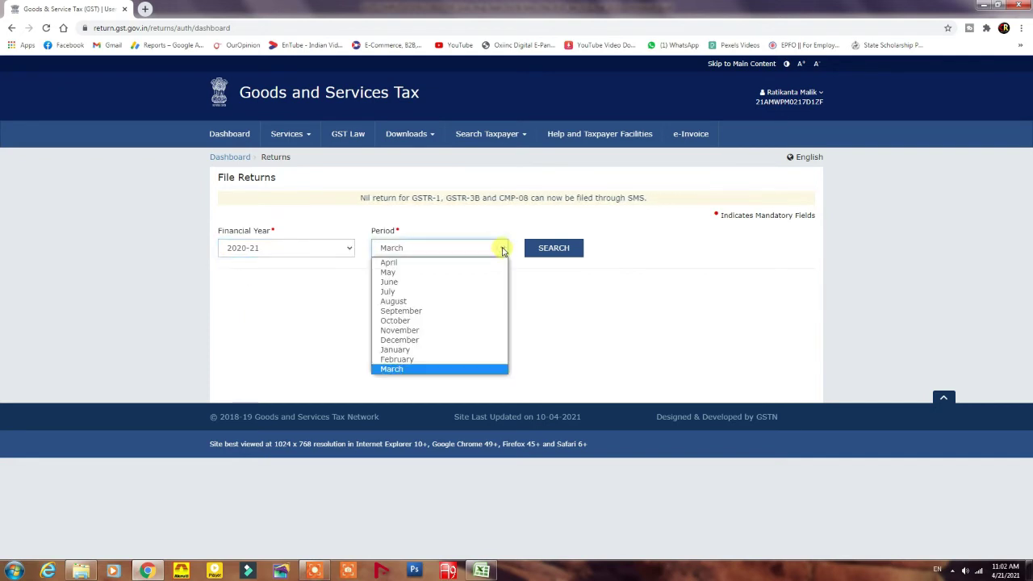
{"action": "left_click", "coordinate": [502, 251]}
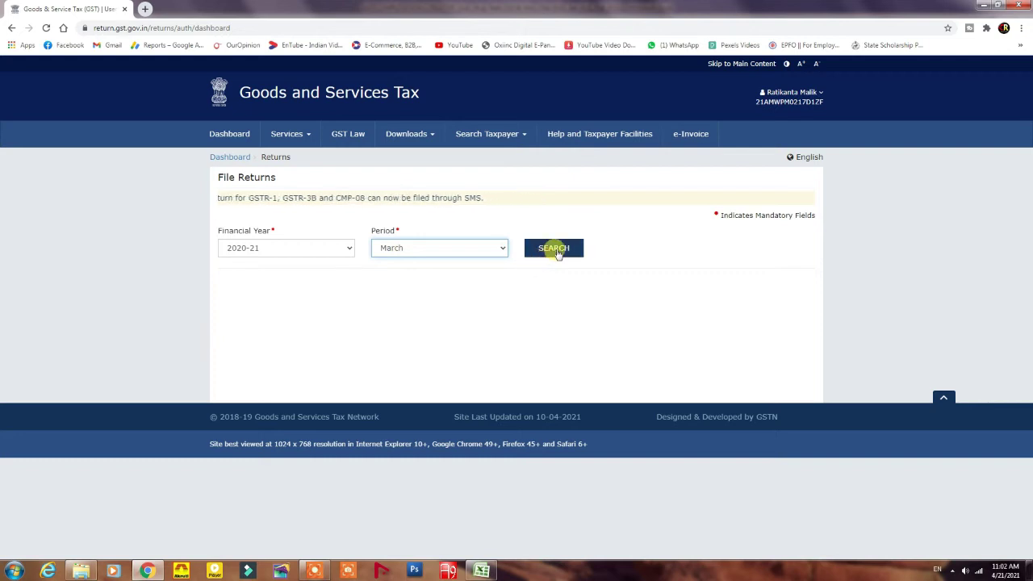
{"action": "left_click", "coordinate": [504, 253]}
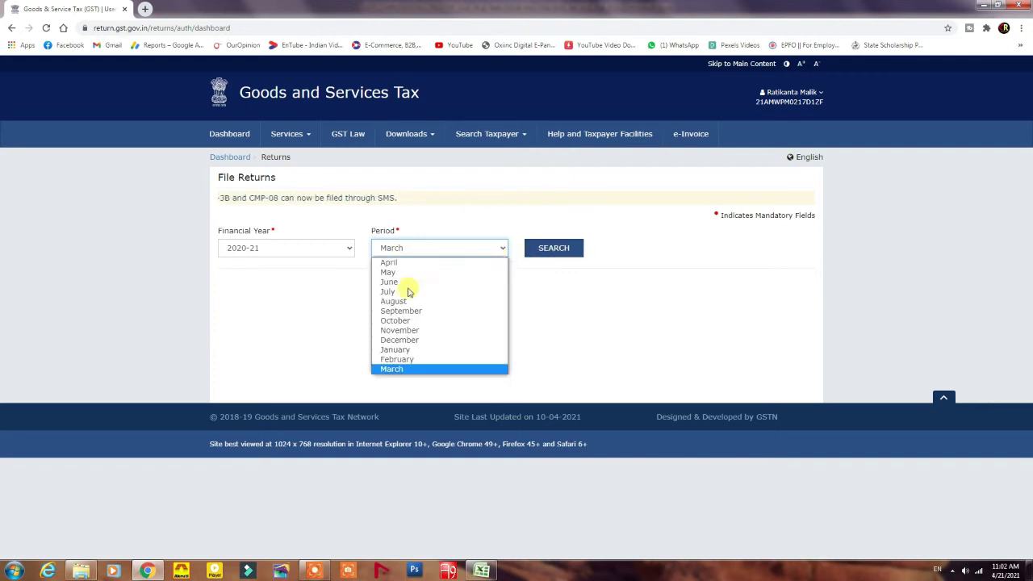
{"action": "left_click", "coordinate": [409, 360]}
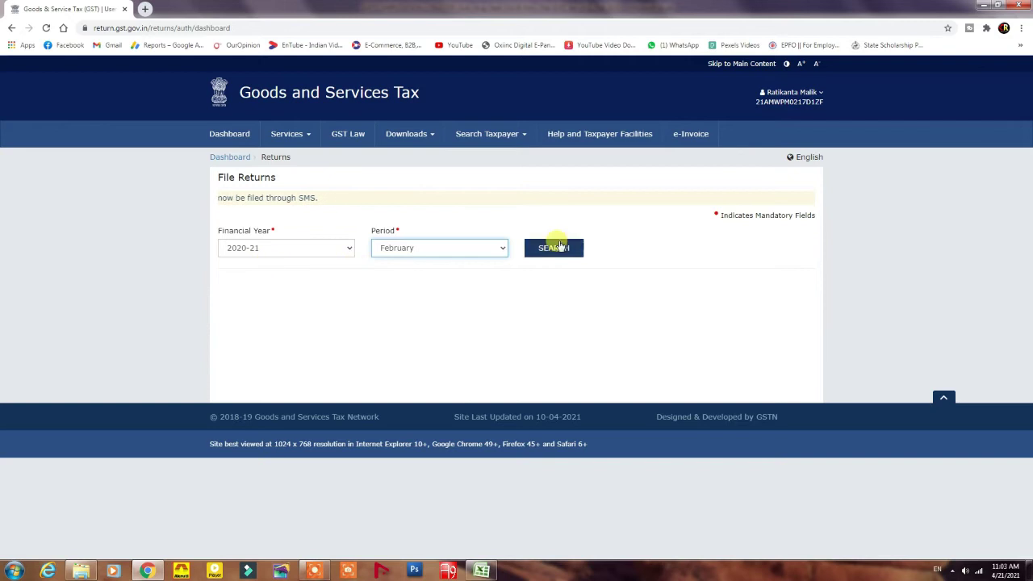
{"action": "left_click", "coordinate": [554, 250]}
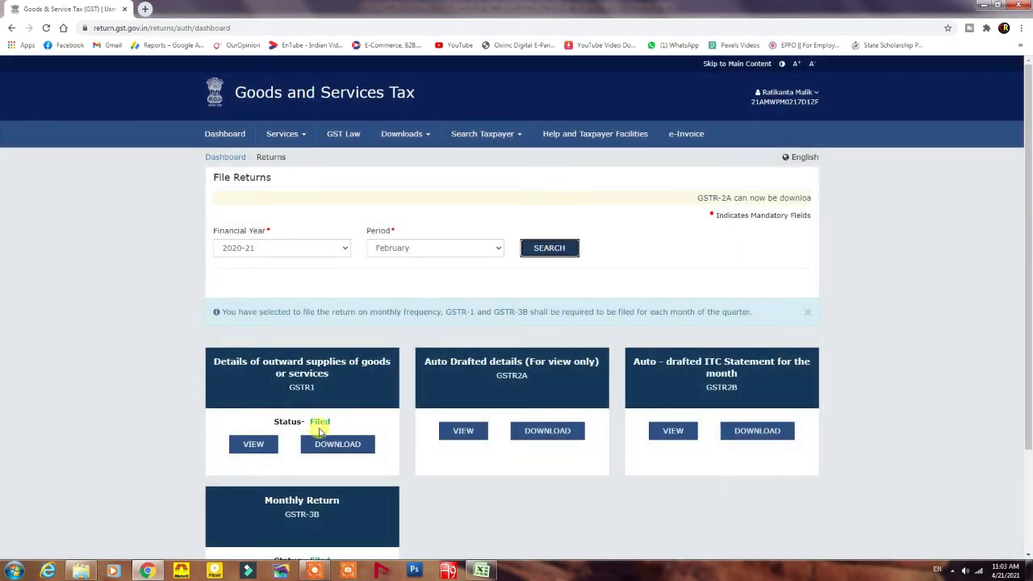
Change the return period to March 2020-21, search, and scroll to the GSTR-3B tile.
{"action": "scroll", "coordinate": [434, 409], "scroll_direction": "down", "scroll_amount": 1}
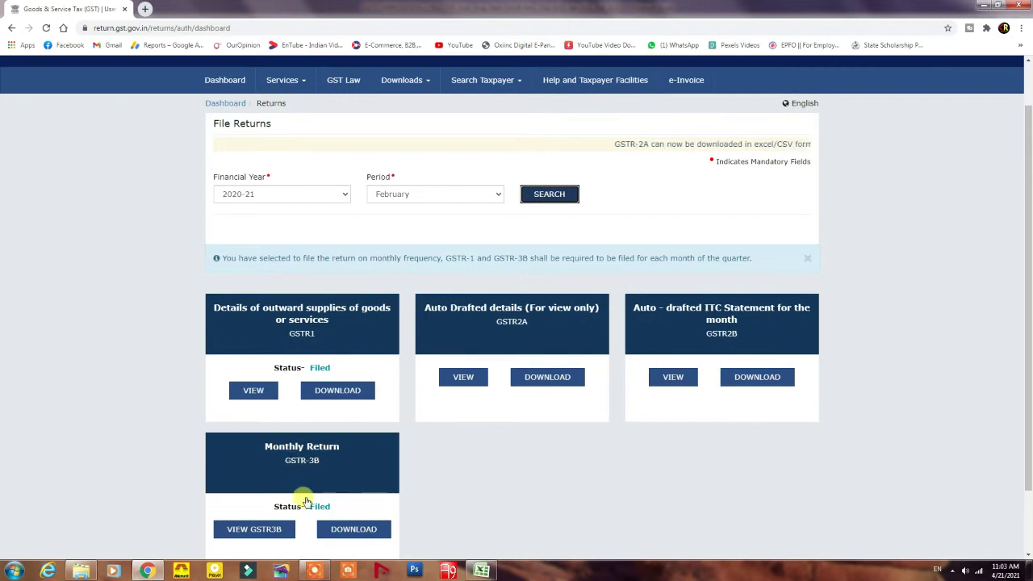
{"action": "scroll", "coordinate": [334, 398], "scroll_direction": "up", "scroll_amount": 1}
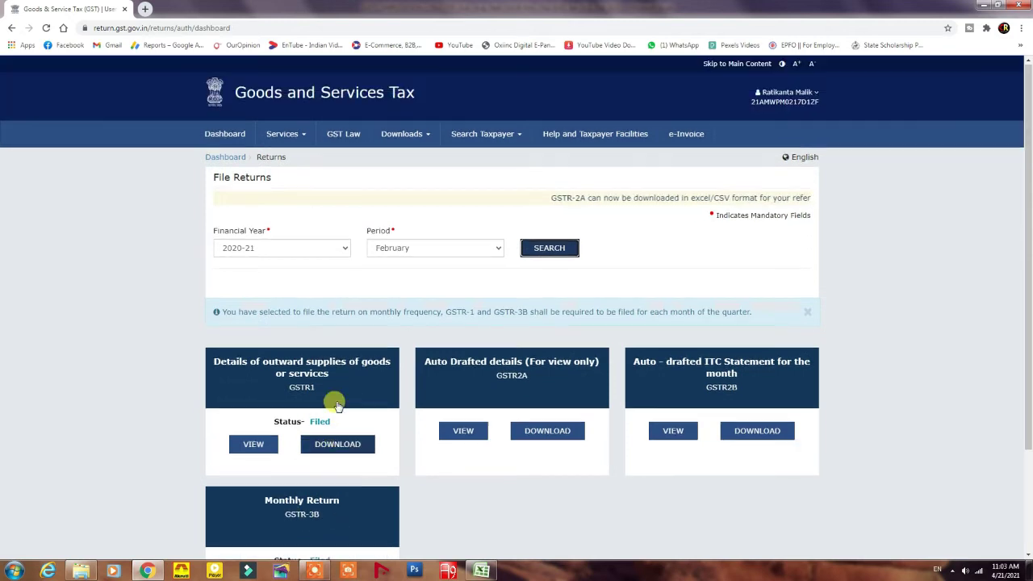
{"action": "left_click", "coordinate": [497, 249]}
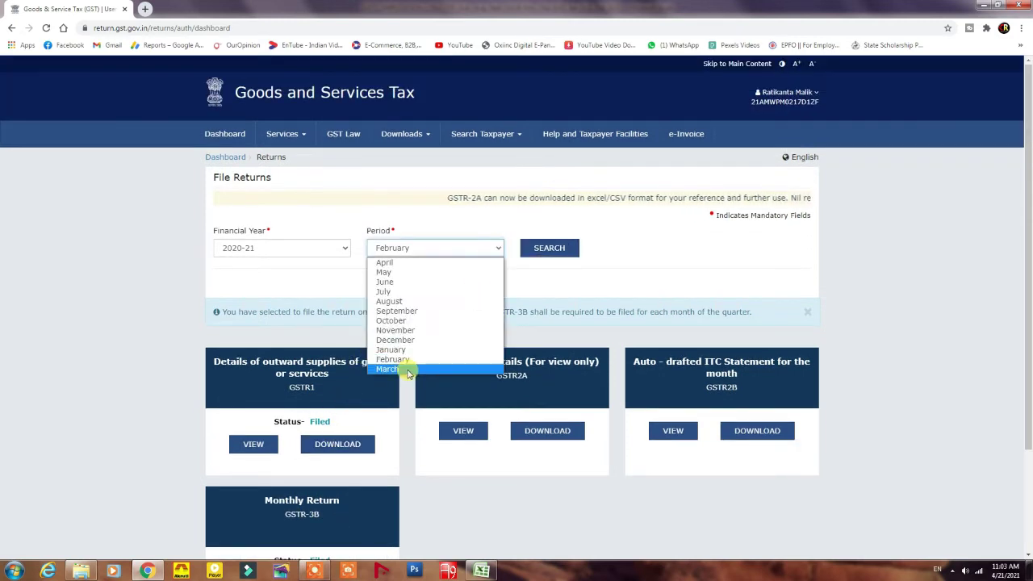
{"action": "left_click", "coordinate": [406, 369]}
{"action": "left_click", "coordinate": [542, 249]}
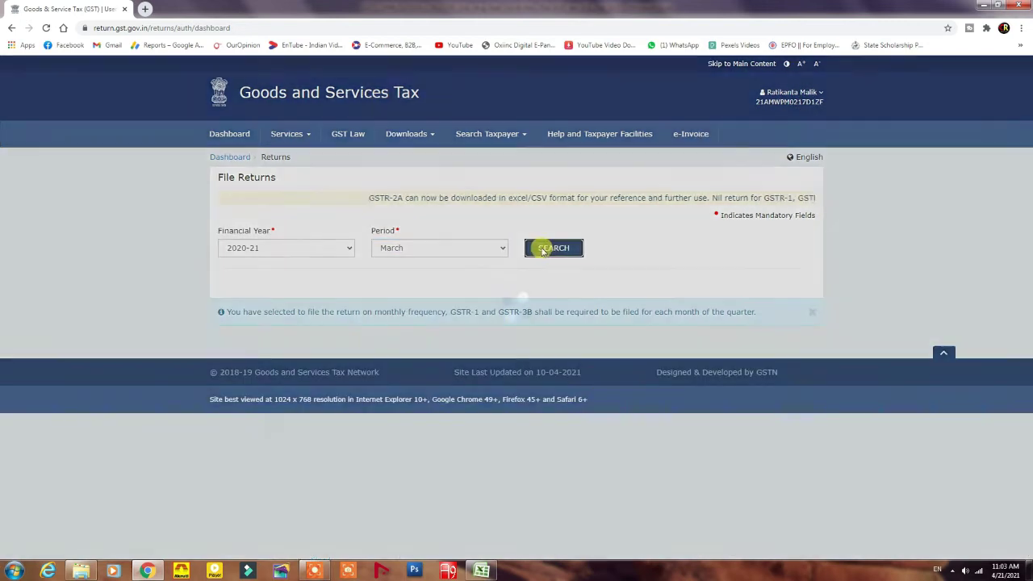
{"action": "scroll", "coordinate": [543, 279], "scroll_direction": "down", "scroll_amount": 2}
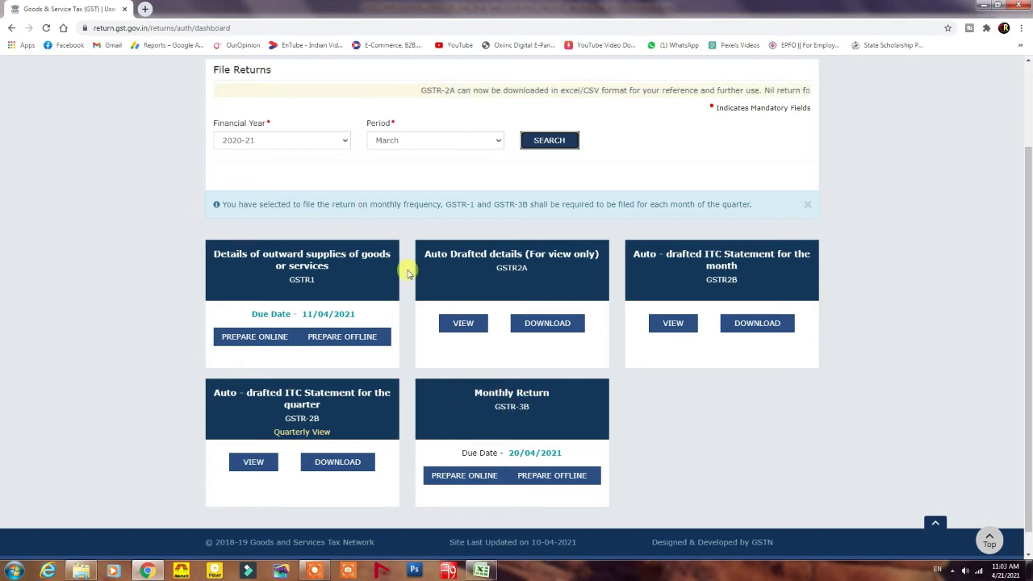
{"action": "scroll", "coordinate": [461, 323], "scroll_direction": "up", "scroll_amount": 1}
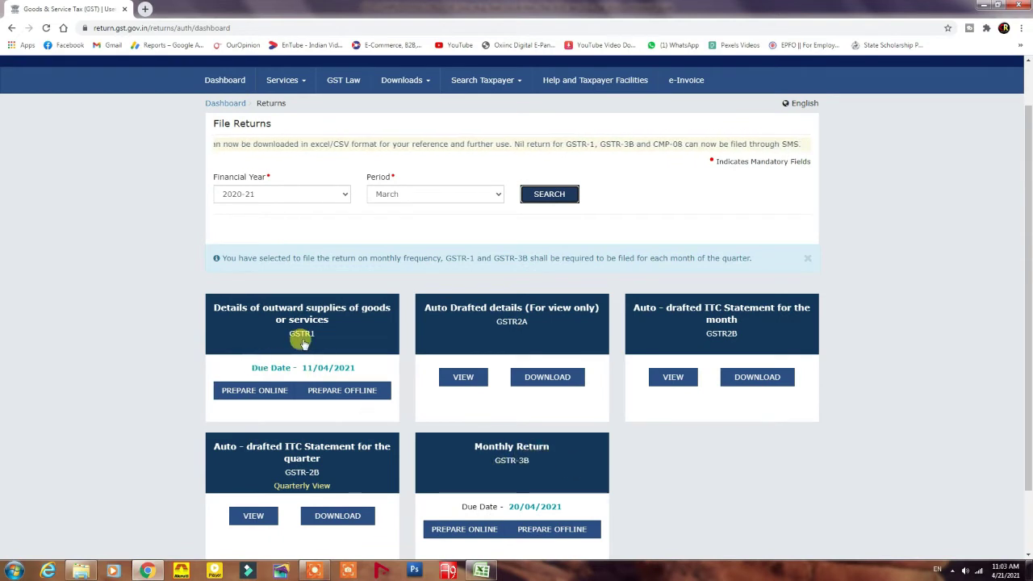
{"action": "scroll", "coordinate": [404, 387], "scroll_direction": "down", "scroll_amount": 1}
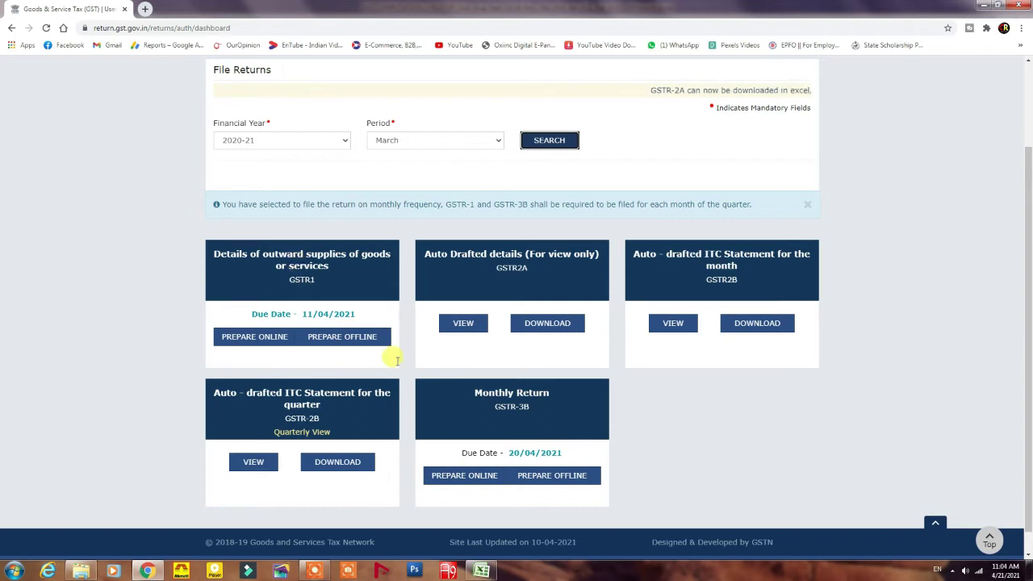
Prepare the March GSTR-3B online, dismissing the late-fee notice, answering No to nil return, closing the summary.
{"action": "left_click", "coordinate": [473, 476]}
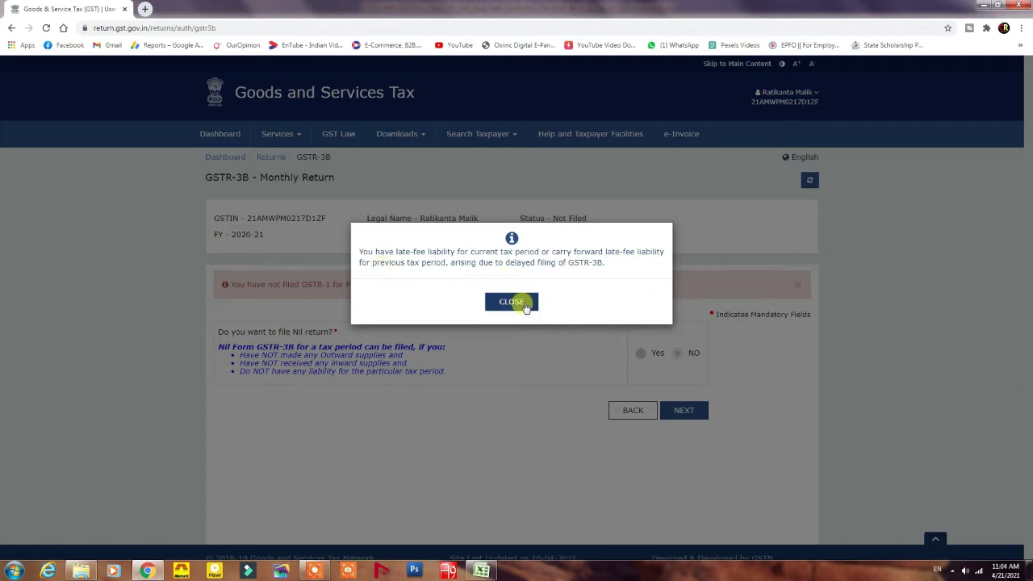
{"action": "left_click", "coordinate": [511, 302]}
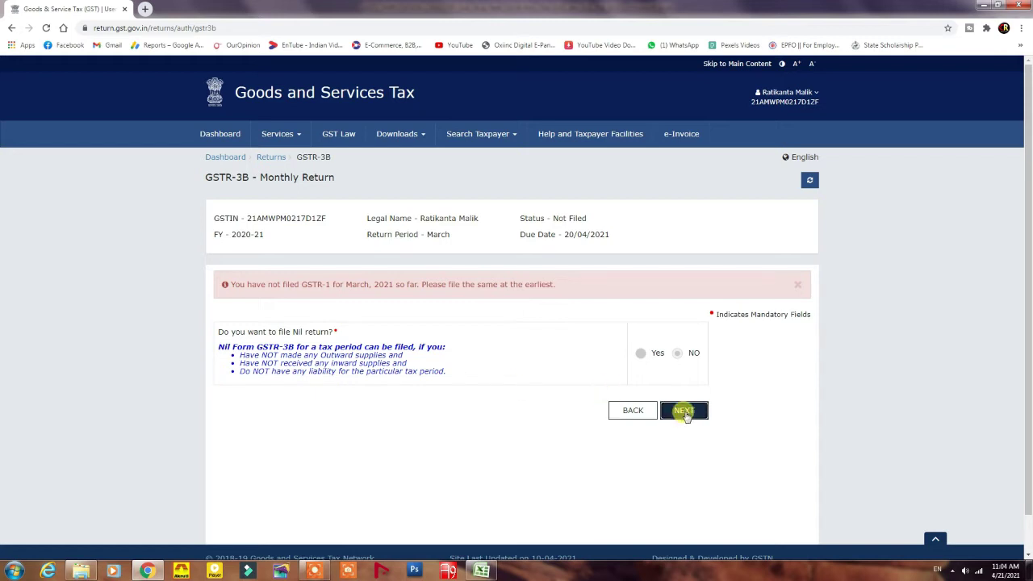
{"action": "left_click", "coordinate": [684, 411]}
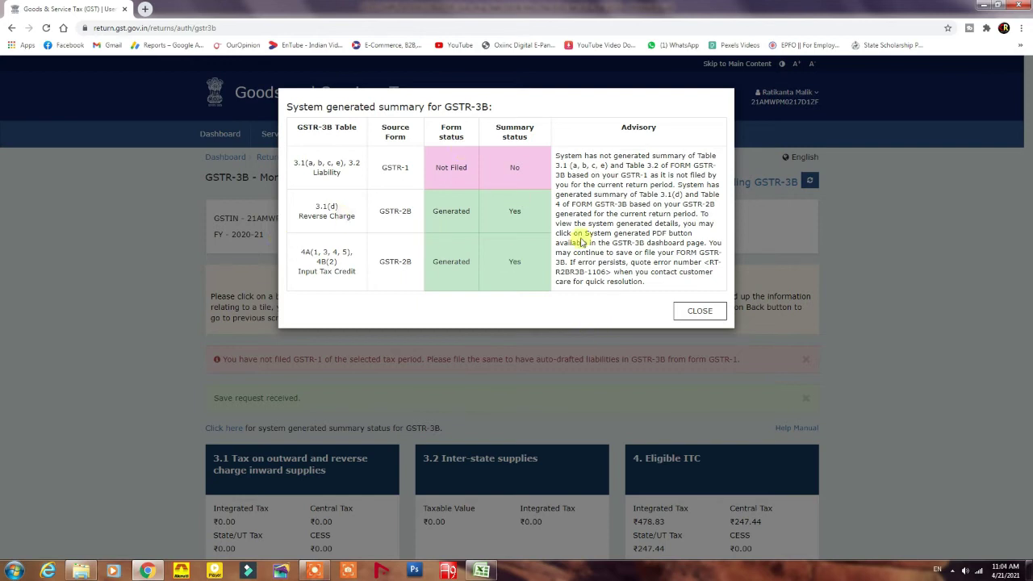
{"action": "left_click", "coordinate": [699, 312]}
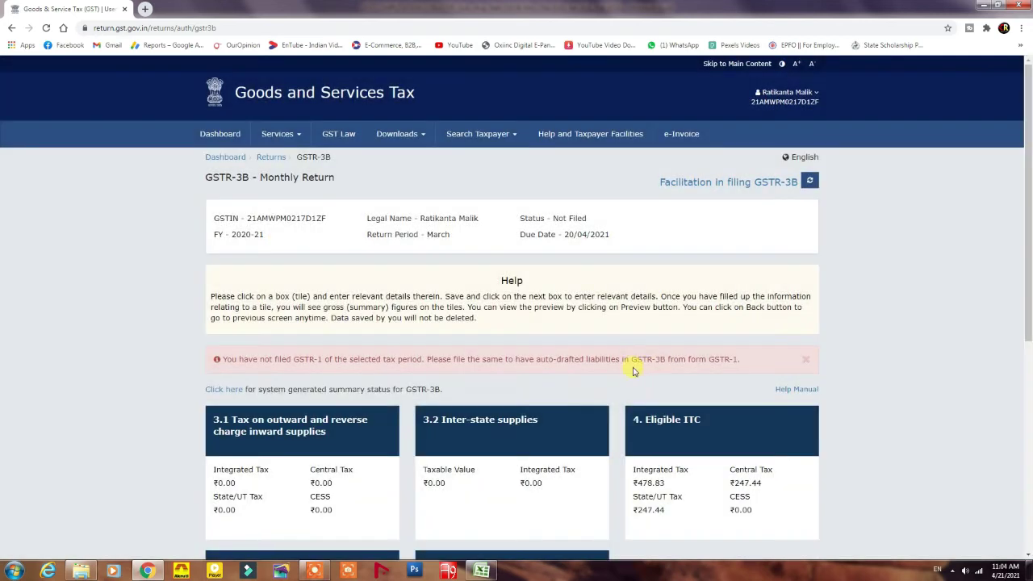
{"action": "scroll", "coordinate": [613, 371], "scroll_direction": "down", "scroll_amount": 5}
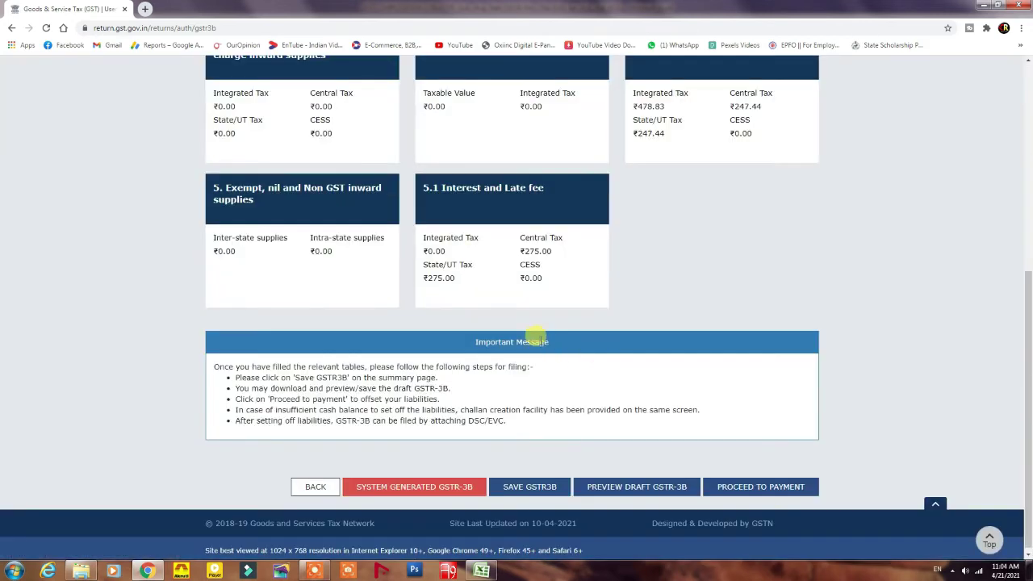
{"action": "scroll", "coordinate": [535, 336], "scroll_direction": "up", "scroll_amount": 1}
{"action": "scroll", "coordinate": [535, 337], "scroll_direction": "up", "scroll_amount": 2}
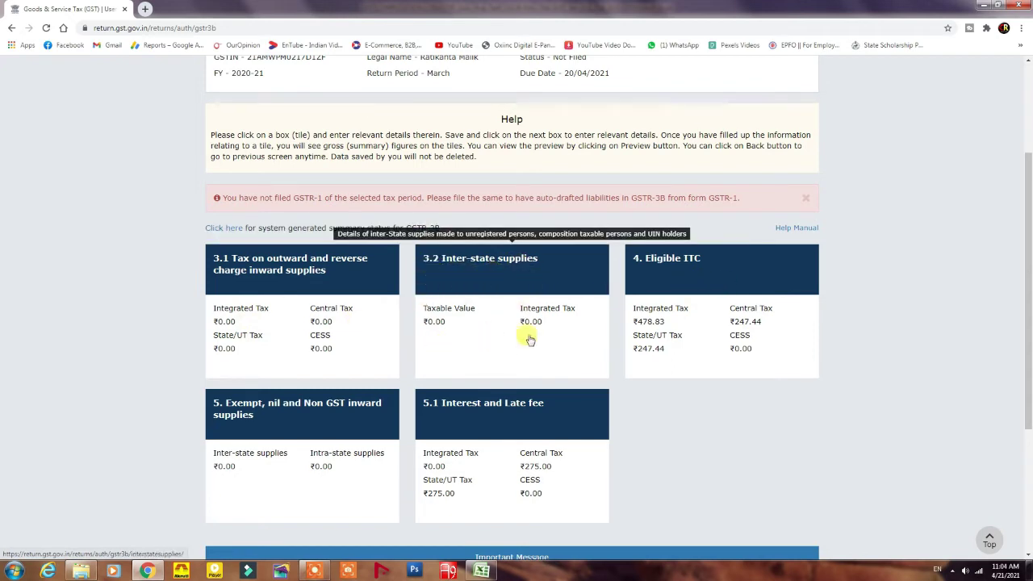
{"action": "scroll", "coordinate": [340, 309], "scroll_direction": "down", "scroll_amount": 1}
{"action": "scroll", "coordinate": [340, 309], "scroll_direction": "up", "scroll_amount": 1}
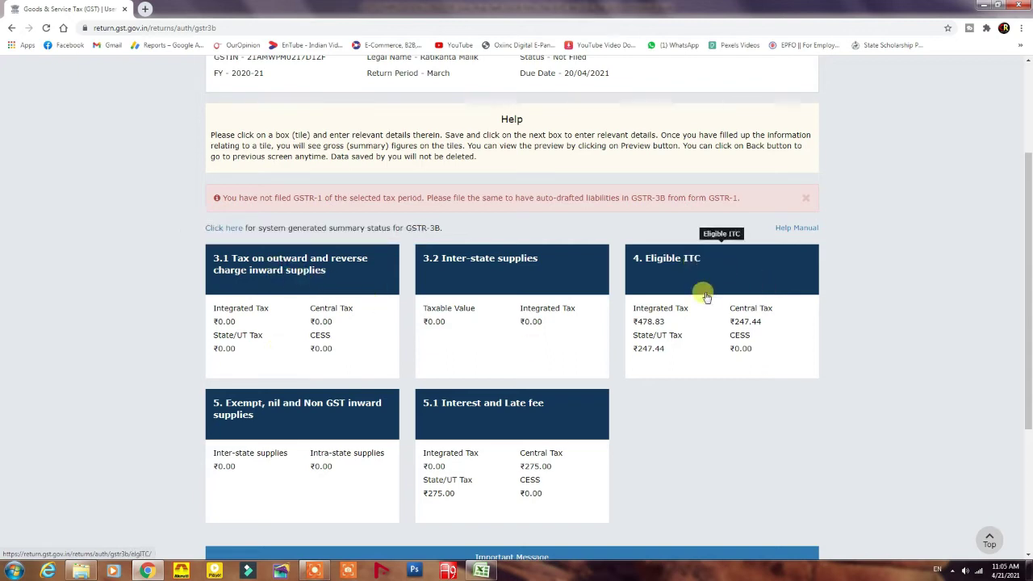
Open table 3.1 outward supplies, acknowledge the IGST refund guidelines, then view the Excel computation sheet.
{"action": "left_click", "coordinate": [336, 285]}
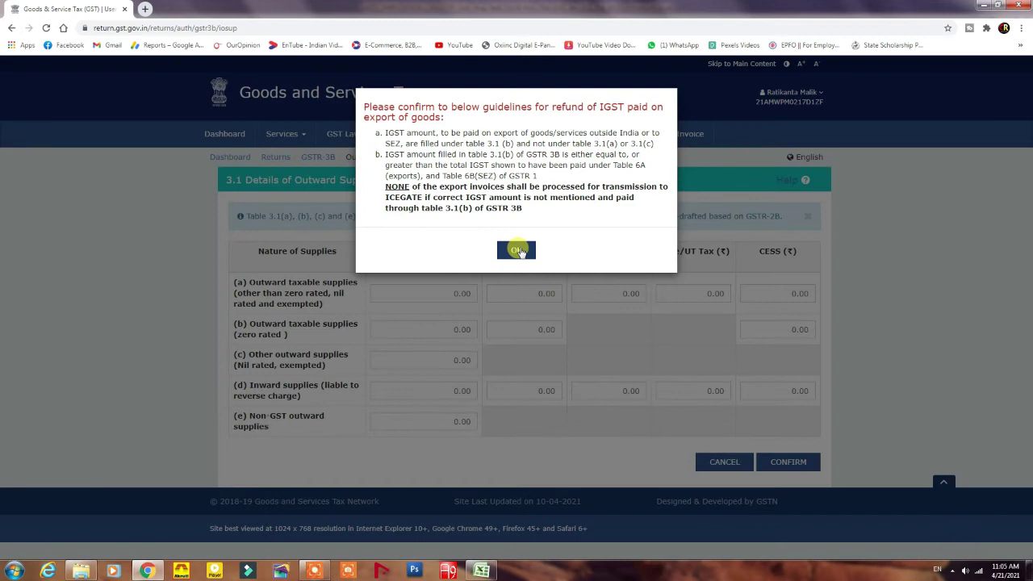
{"action": "left_click", "coordinate": [517, 251]}
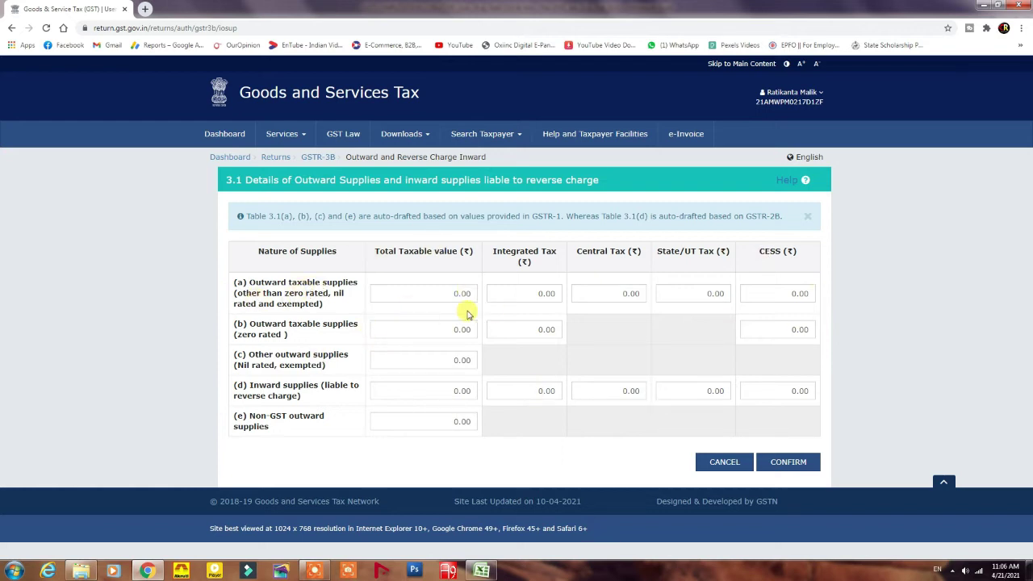
{"action": "left_click", "coordinate": [482, 571]}
{"action": "scroll", "coordinate": [461, 334], "scroll_direction": "down", "scroll_amount": 1}
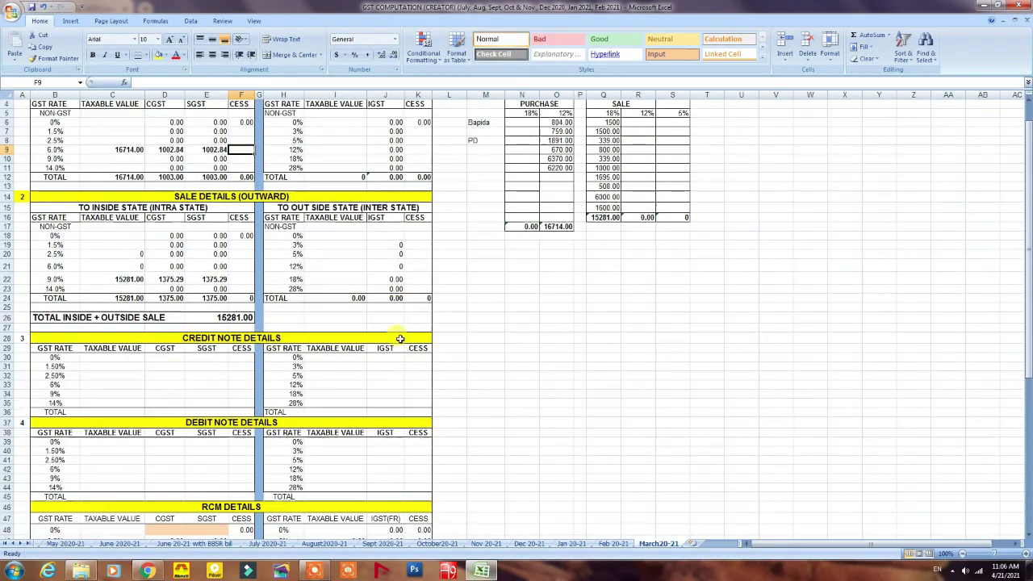
{"action": "scroll", "coordinate": [495, 353], "scroll_direction": "up", "scroll_amount": 1}
{"action": "scroll", "coordinate": [484, 355], "scroll_direction": "down", "scroll_amount": 2}
{"action": "scroll", "coordinate": [487, 360], "scroll_direction": "up", "scroll_amount": 2}
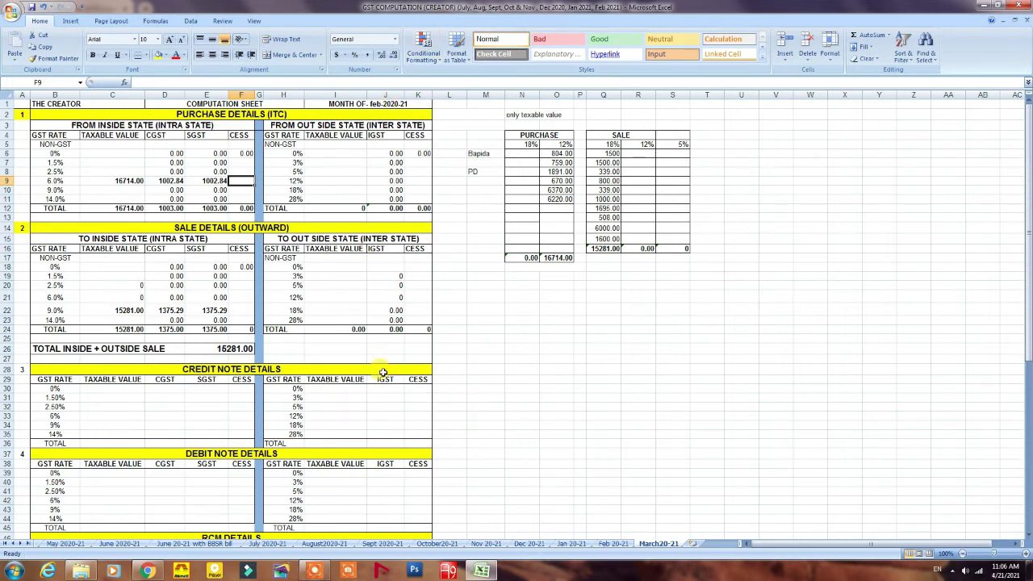
{"action": "scroll", "coordinate": [382, 372], "scroll_direction": "down", "scroll_amount": 8}
{"action": "scroll", "coordinate": [380, 383], "scroll_direction": "up", "scroll_amount": 5}
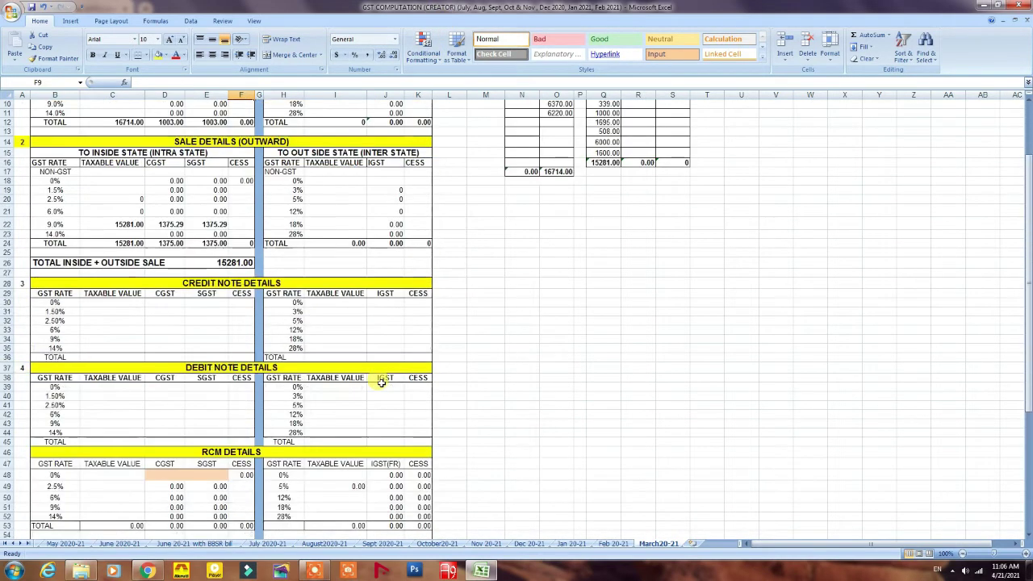
{"action": "scroll", "coordinate": [456, 363], "scroll_direction": "up", "scroll_amount": 3}
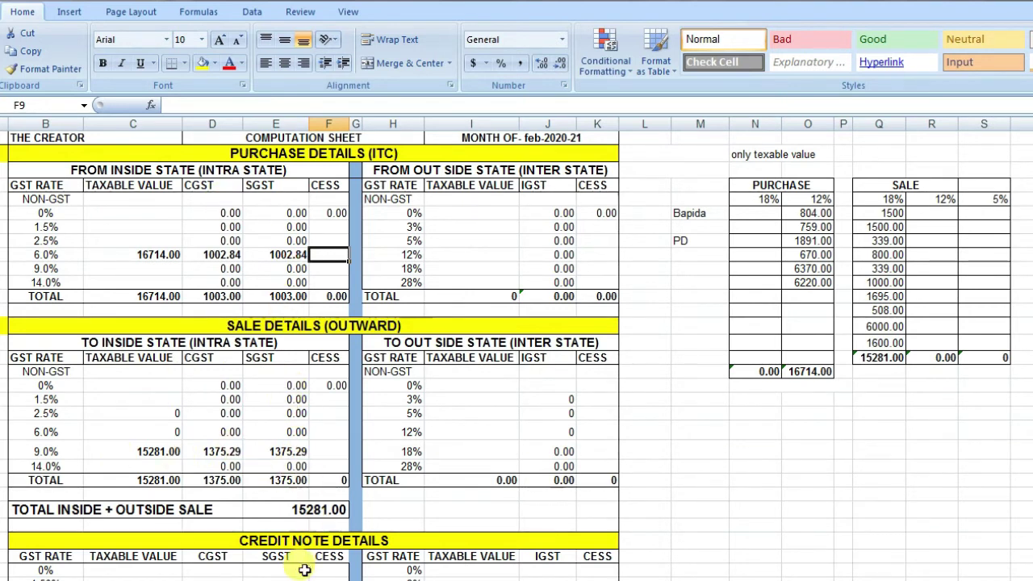
{"action": "scroll", "coordinate": [314, 563], "scroll_direction": "down", "scroll_amount": 4}
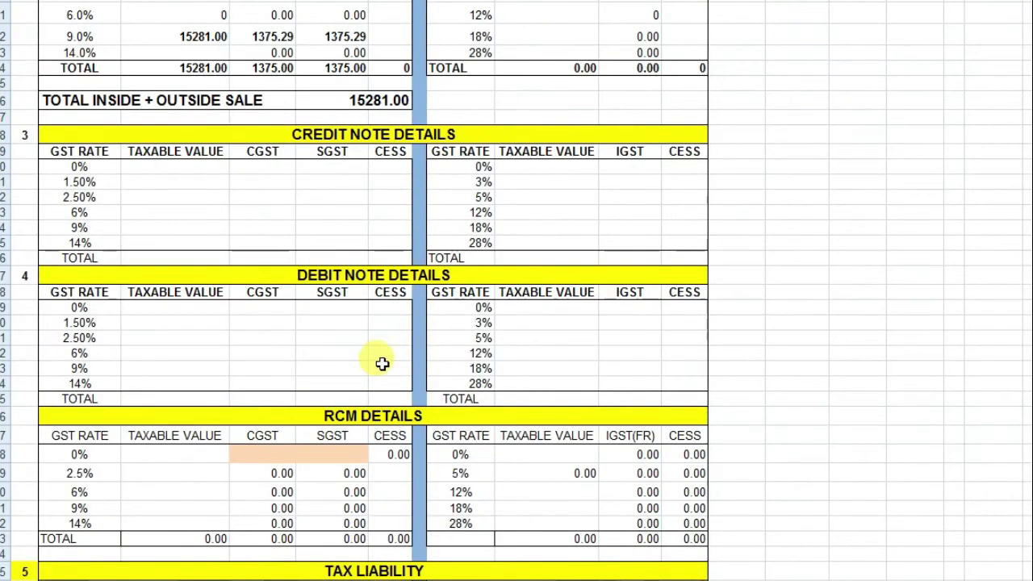
{"action": "scroll", "coordinate": [389, 350], "scroll_direction": "down", "scroll_amount": 2}
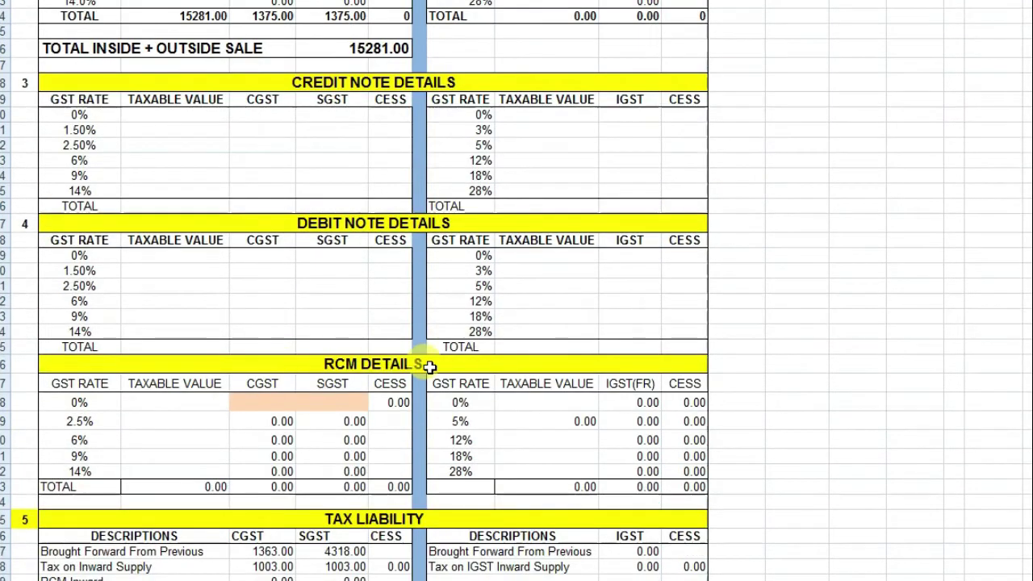
{"action": "scroll", "coordinate": [427, 363], "scroll_direction": "down", "scroll_amount": 5}
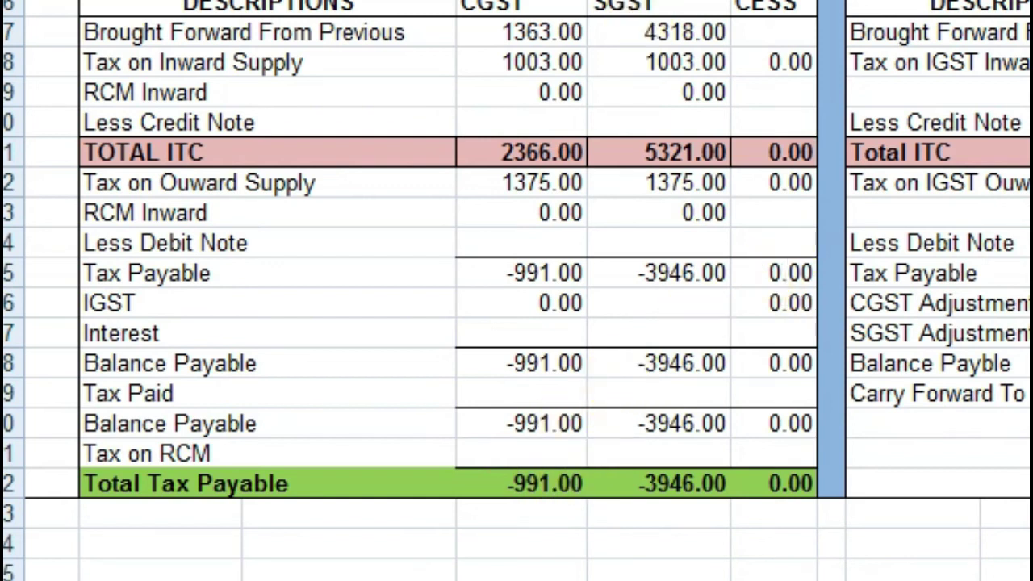
{"action": "scroll", "coordinate": [423, 334], "scroll_direction": "down", "scroll_amount": 2}
{"action": "scroll", "coordinate": [423, 334], "scroll_direction": "up", "scroll_amount": 4}
{"action": "scroll", "coordinate": [422, 334], "scroll_direction": "down", "scroll_amount": 4}
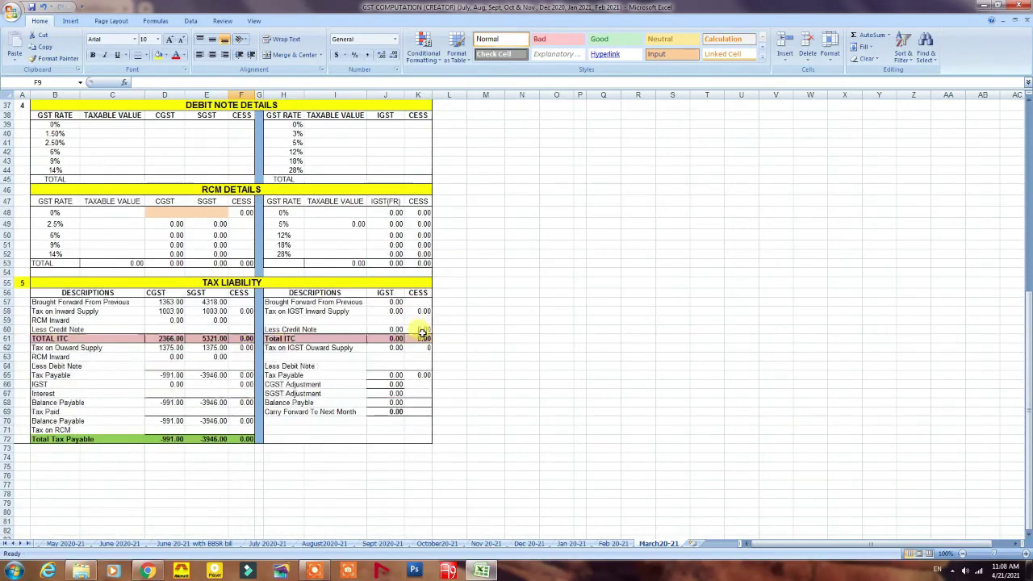
{"action": "scroll", "coordinate": [322, 257], "scroll_direction": "down", "scroll_amount": 6}
{"action": "scroll", "coordinate": [296, 251], "scroll_direction": "up", "scroll_amount": 15}
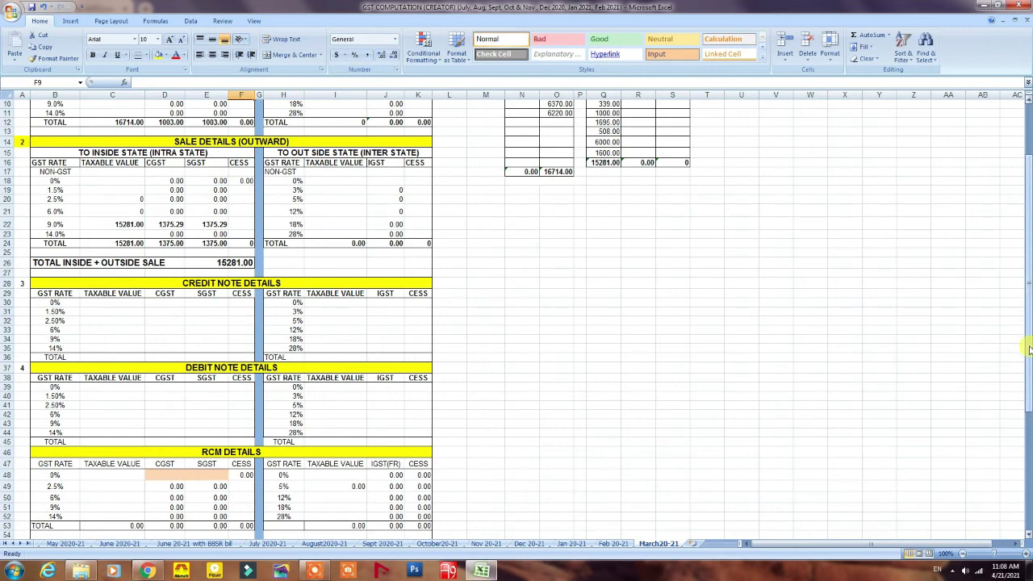
{"action": "scroll", "coordinate": [1029, 349], "scroll_direction": "up", "scroll_amount": 3}
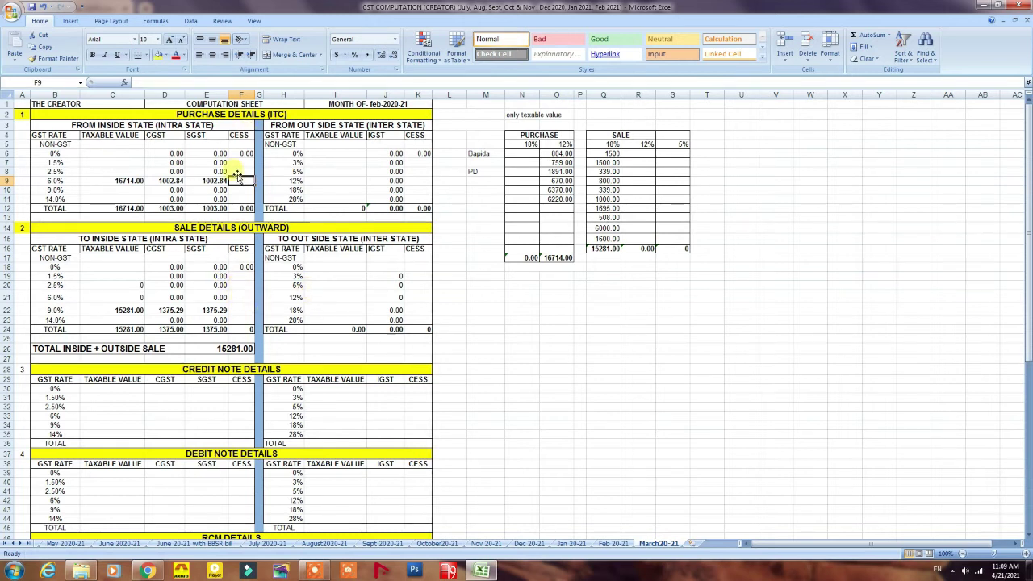
Copy the 16714 purchase taxable value from cell C9.
{"action": "scroll", "coordinate": [322, 311], "scroll_direction": "down", "scroll_amount": 7}
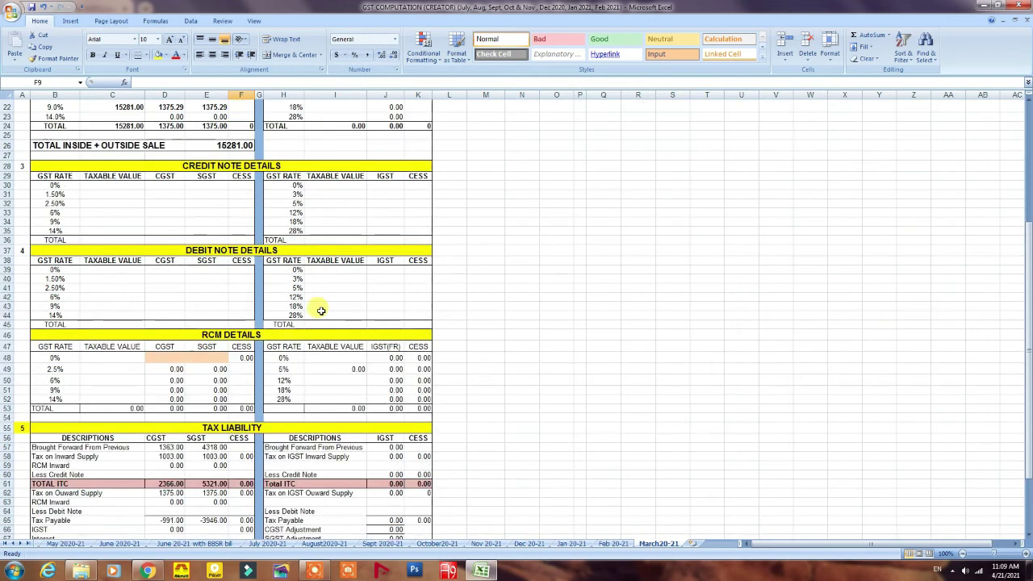
{"action": "scroll", "coordinate": [315, 305], "scroll_direction": "down", "scroll_amount": 3}
{"action": "scroll", "coordinate": [307, 299], "scroll_direction": "up", "scroll_amount": 7}
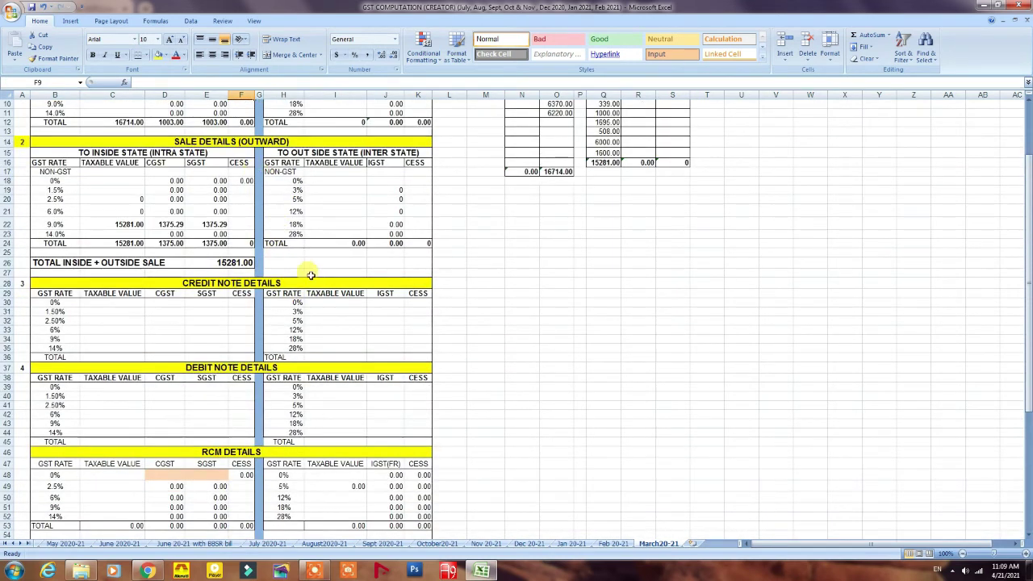
{"action": "scroll", "coordinate": [311, 274], "scroll_direction": "up", "scroll_amount": 3}
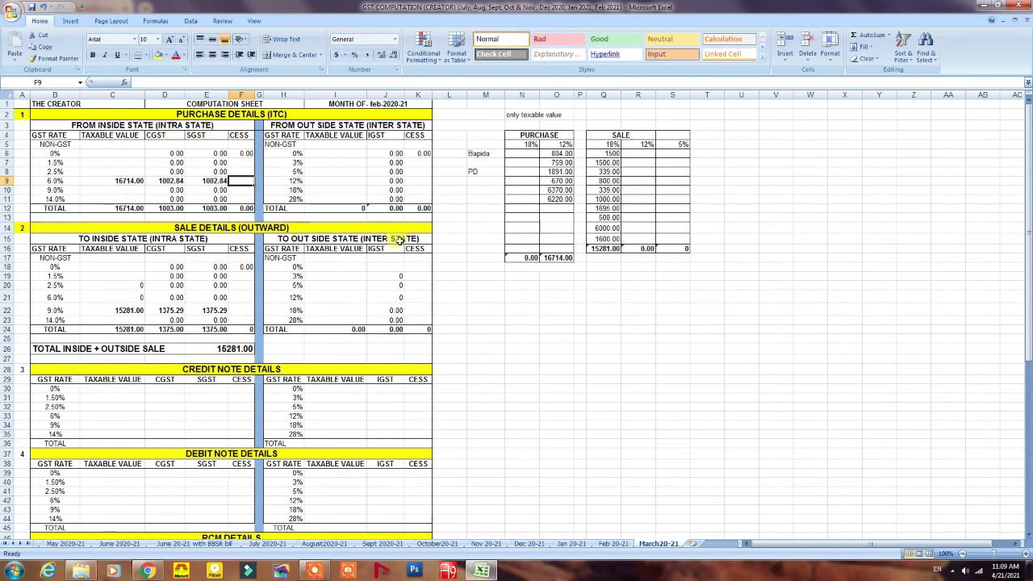
{"action": "double_click", "coordinate": [119, 181]}
{"action": "left_click_drag", "start_coordinate": [114, 181], "coordinate": [158, 180]}
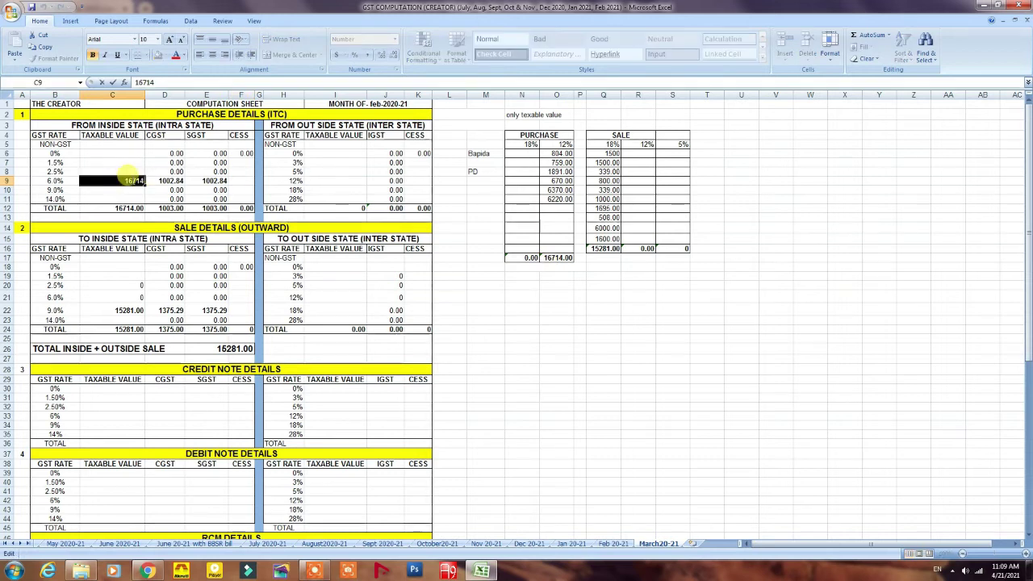
{"action": "right_click", "coordinate": [129, 178]}
{"action": "left_click", "coordinate": [157, 198]}
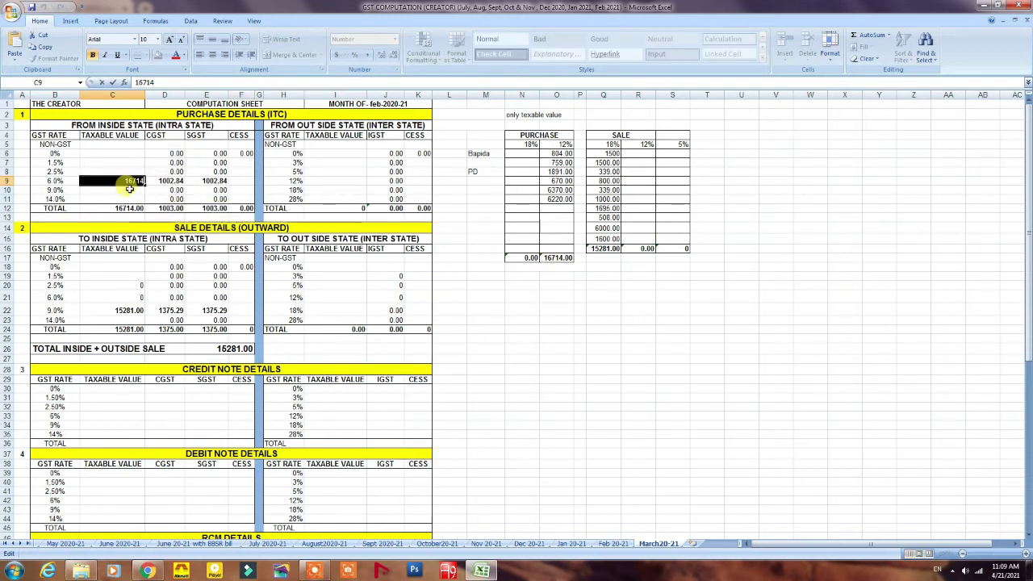
{"action": "left_click", "coordinate": [163, 188]}
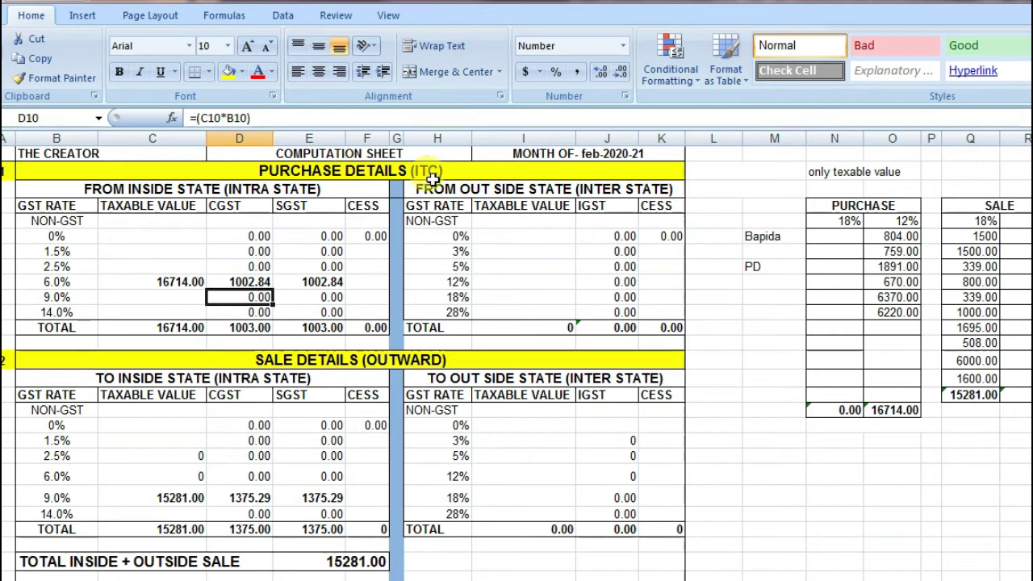
Copy the 15281 intra-state sale value from C22 and return to the browser.
{"action": "left_click", "coordinate": [179, 498]}
{"action": "double_click", "coordinate": [172, 499]}
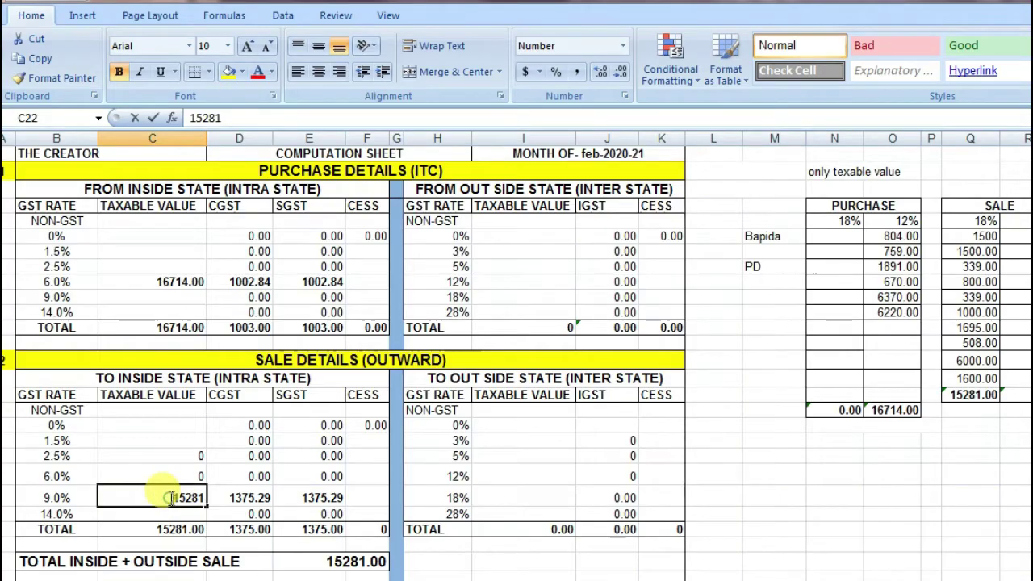
{"action": "left_click_drag", "start_coordinate": [155, 498], "coordinate": [197, 499]}
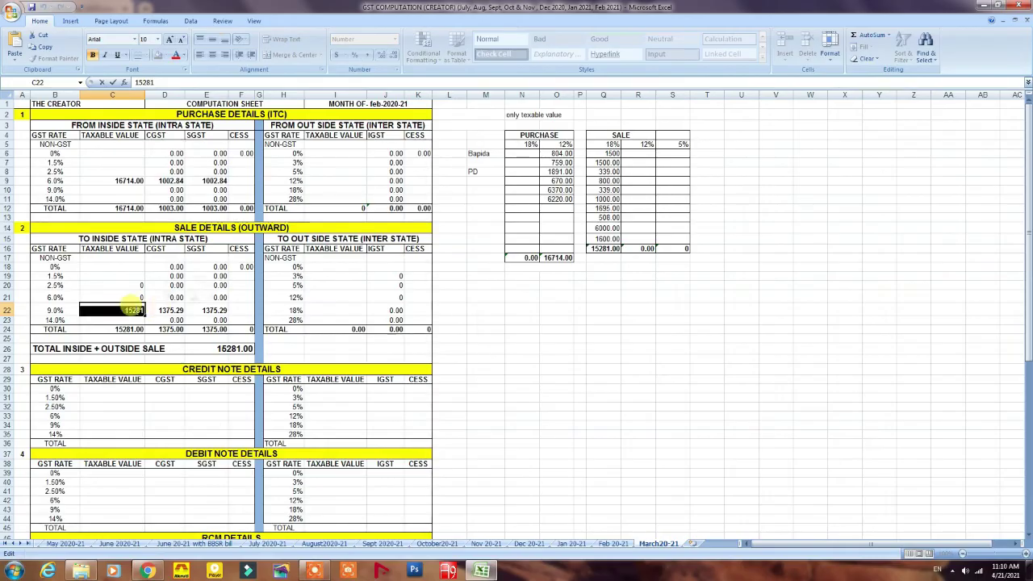
{"action": "right_click", "coordinate": [134, 310]}
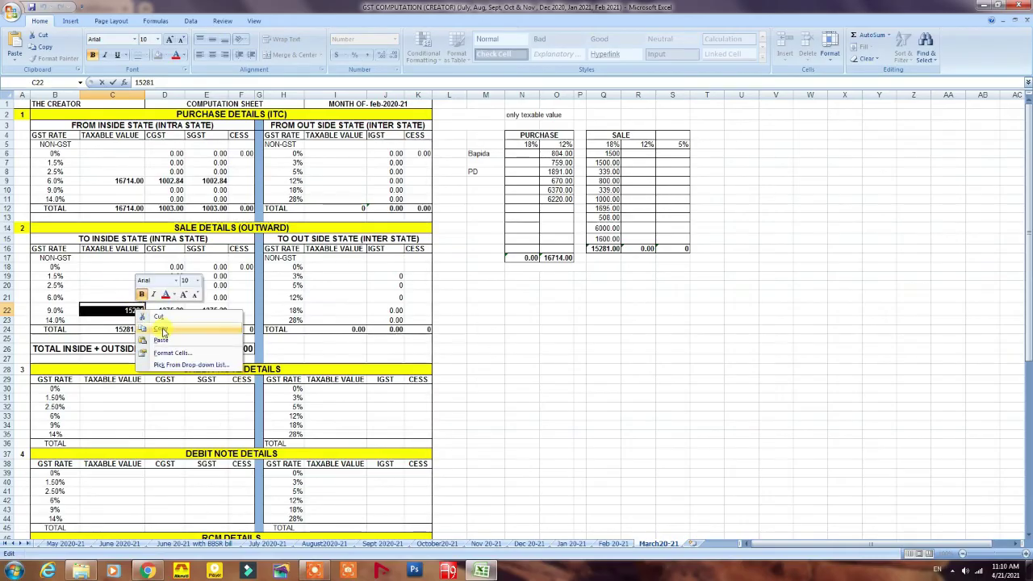
{"action": "left_click", "coordinate": [161, 326]}
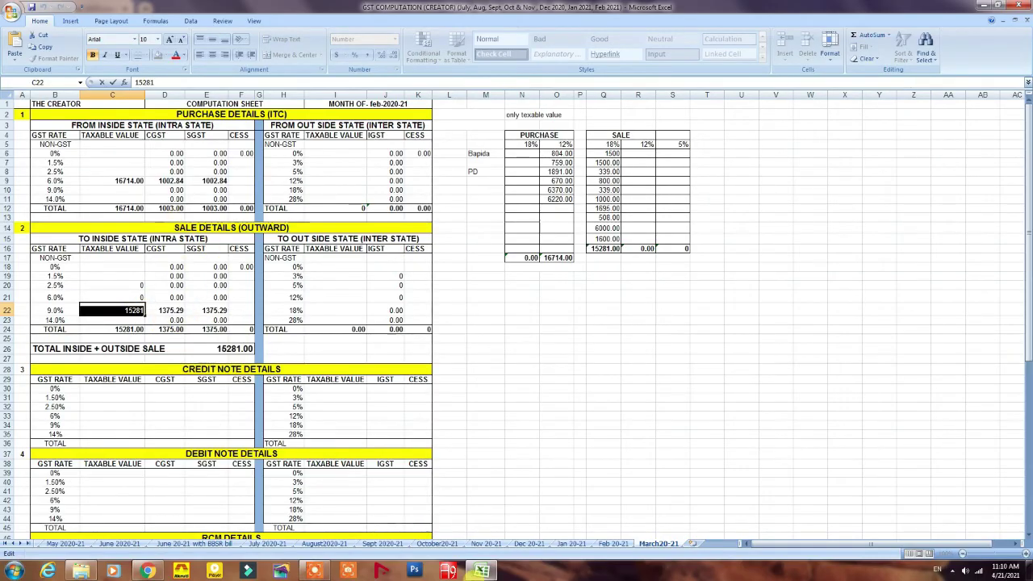
{"action": "left_click", "coordinate": [148, 571]}
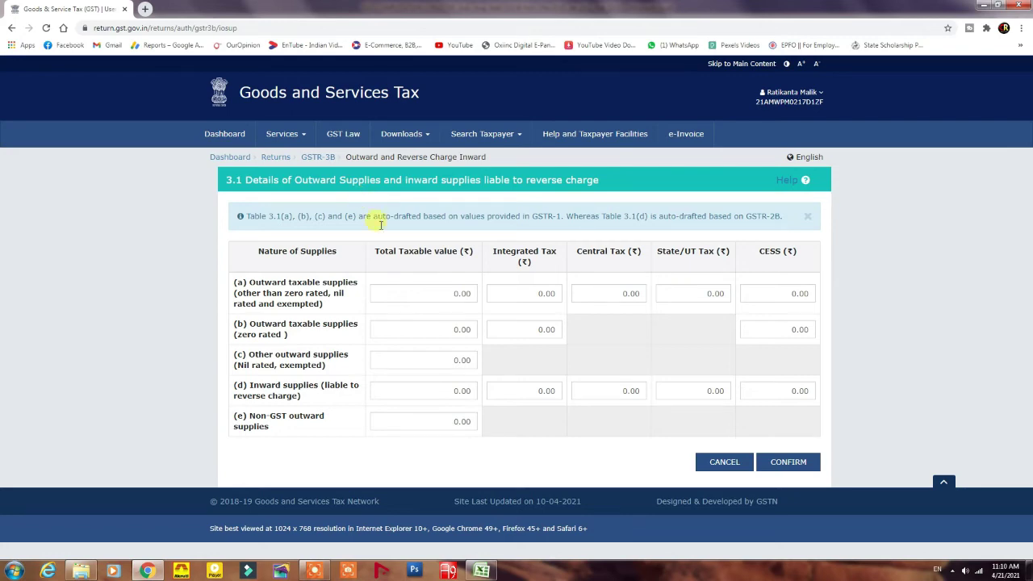
Paste 15281 into the Total Taxable value of row 3.1(a).
{"action": "left_click", "coordinate": [481, 571]}
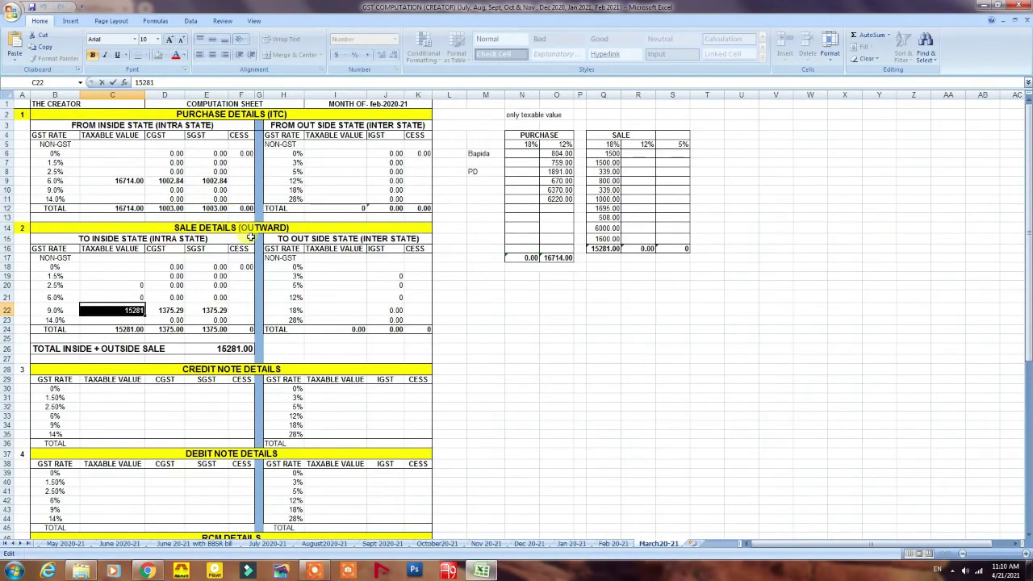
{"action": "left_click", "coordinate": [146, 571]}
{"action": "left_click", "coordinate": [437, 293]}
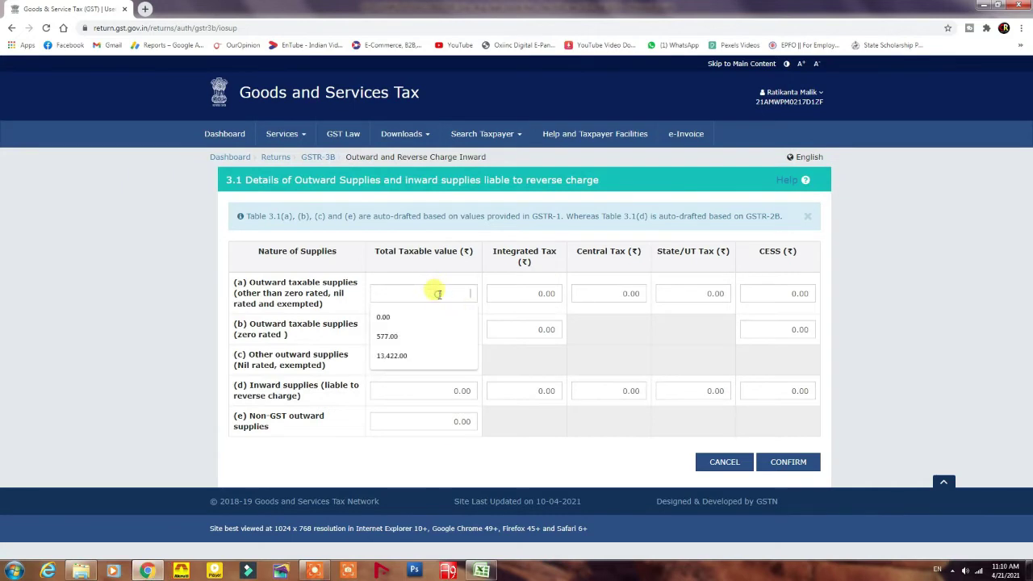
{"action": "key", "text": "ctrl+v"}
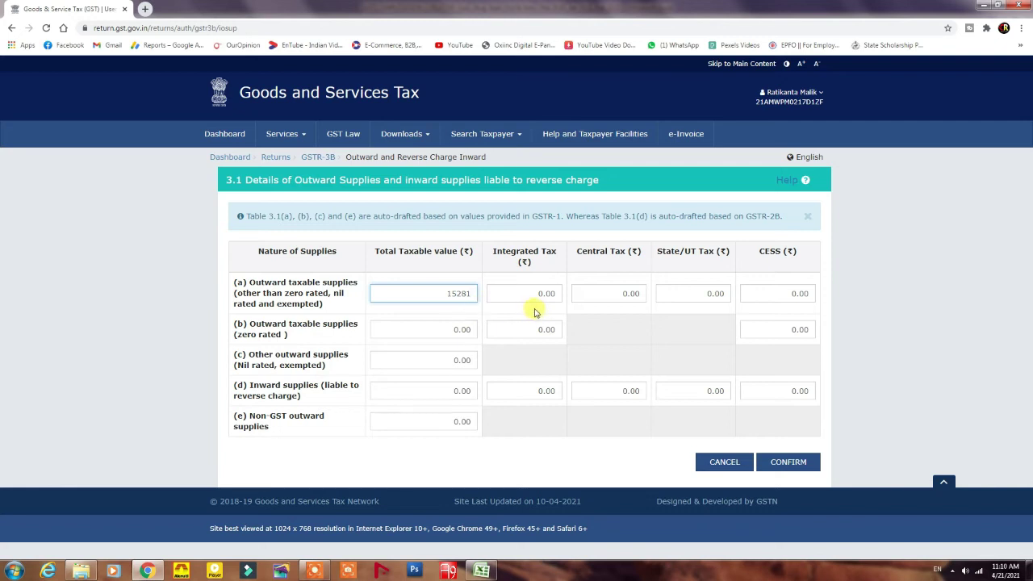
{"action": "left_click", "coordinate": [598, 293]}
Check the tax amounts in Excel and enter Central Tax 1375 for row (a).
{"action": "left_click", "coordinate": [527, 294]}
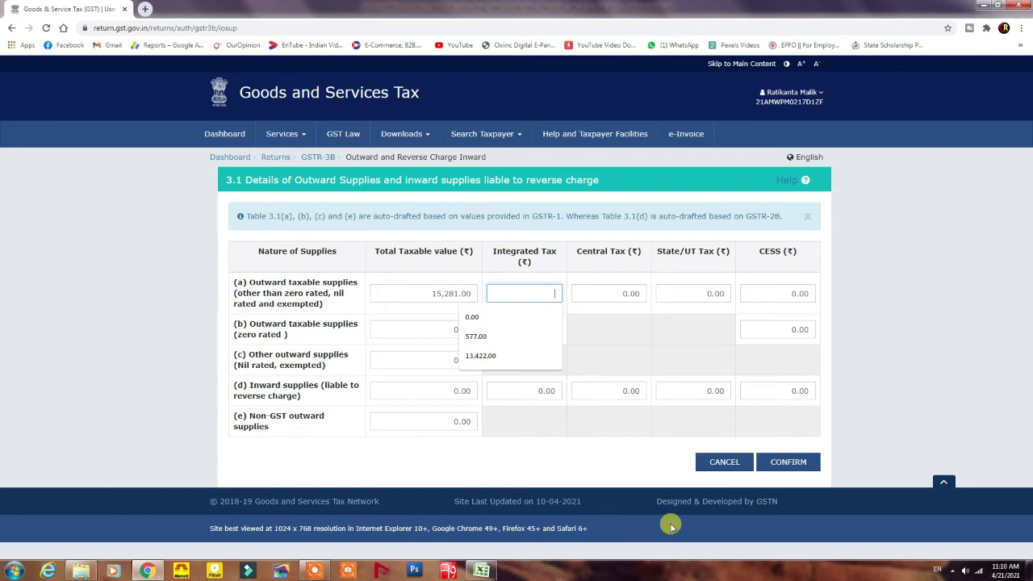
{"action": "left_click", "coordinate": [481, 572]}
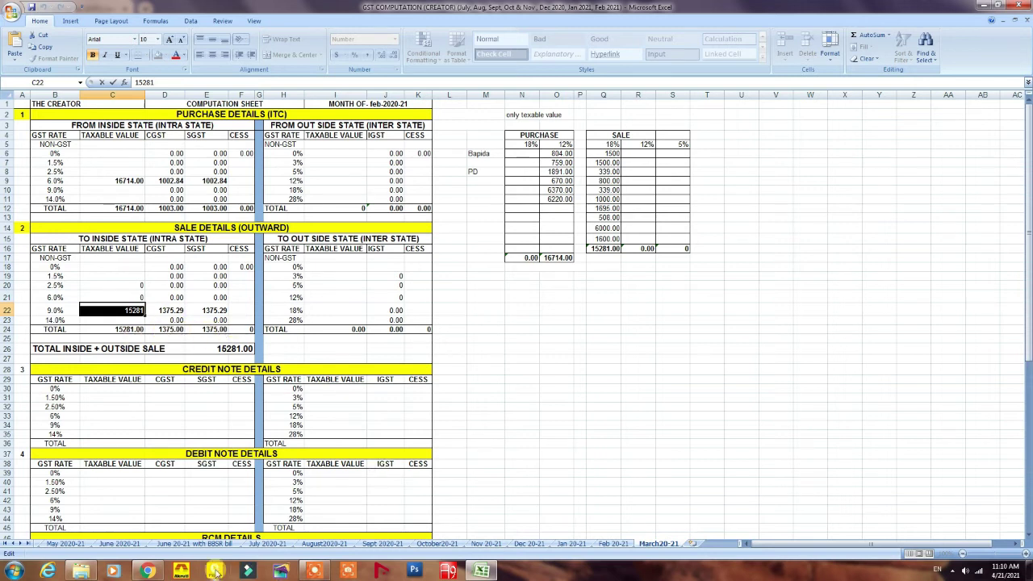
{"action": "left_click", "coordinate": [147, 570]}
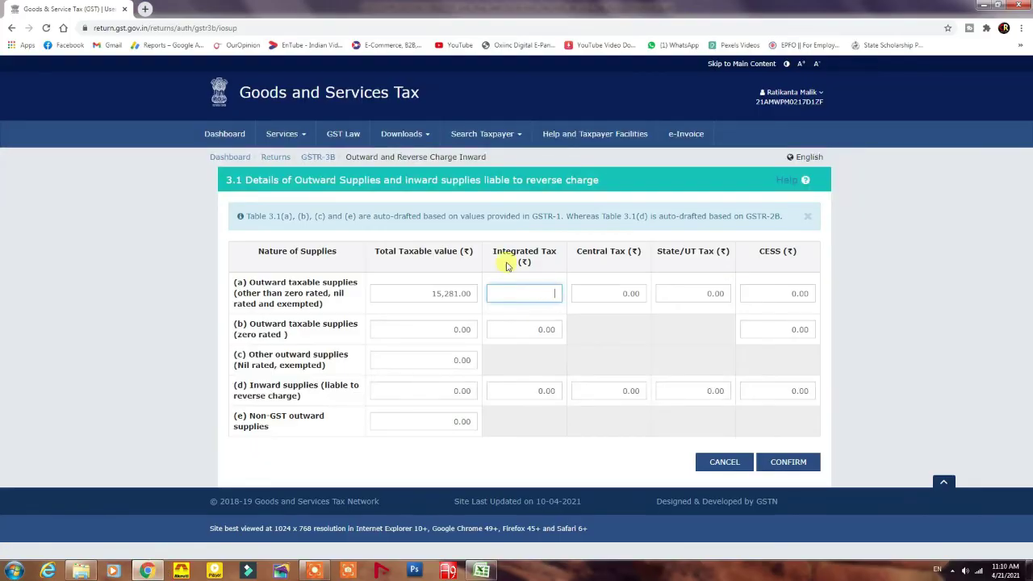
{"action": "left_click", "coordinate": [617, 294]}
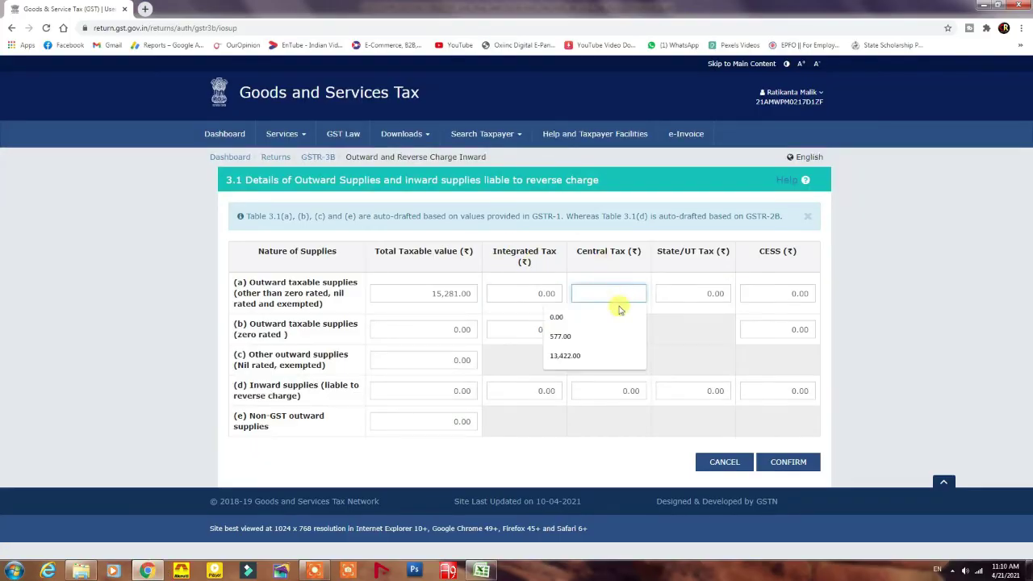
{"action": "type", "text": "1375"}
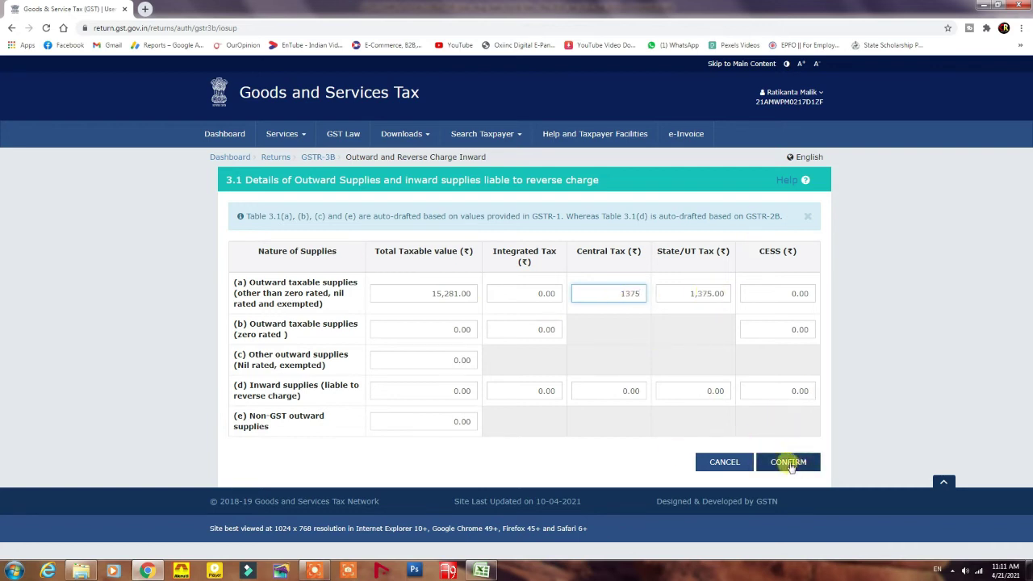
Recheck the sale tax figures in Excel, then confirm Table 3.1 with 15,281 taxable and 1,375 tax each.
{"action": "left_click", "coordinate": [481, 571]}
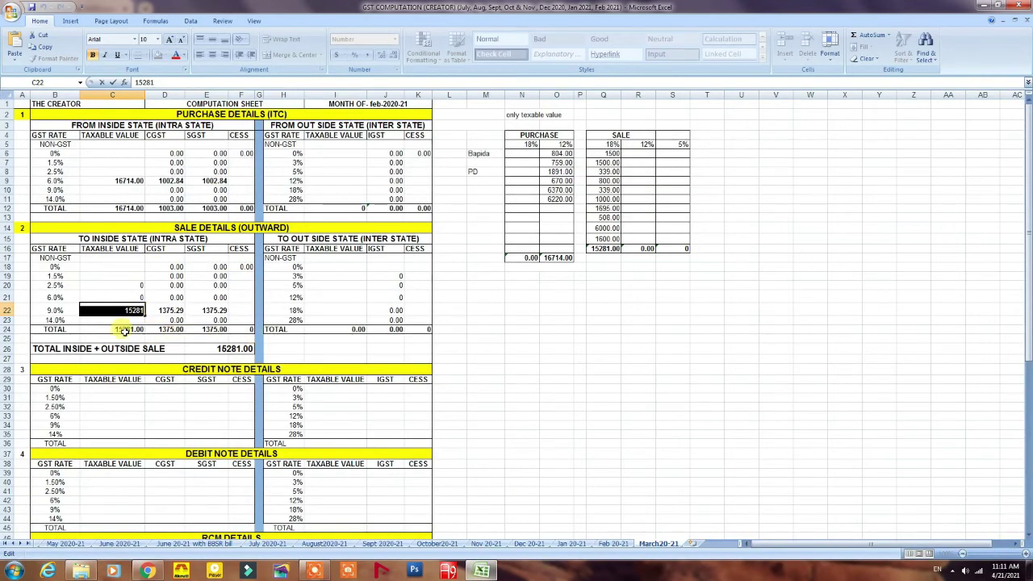
{"action": "left_click", "coordinate": [147, 571]}
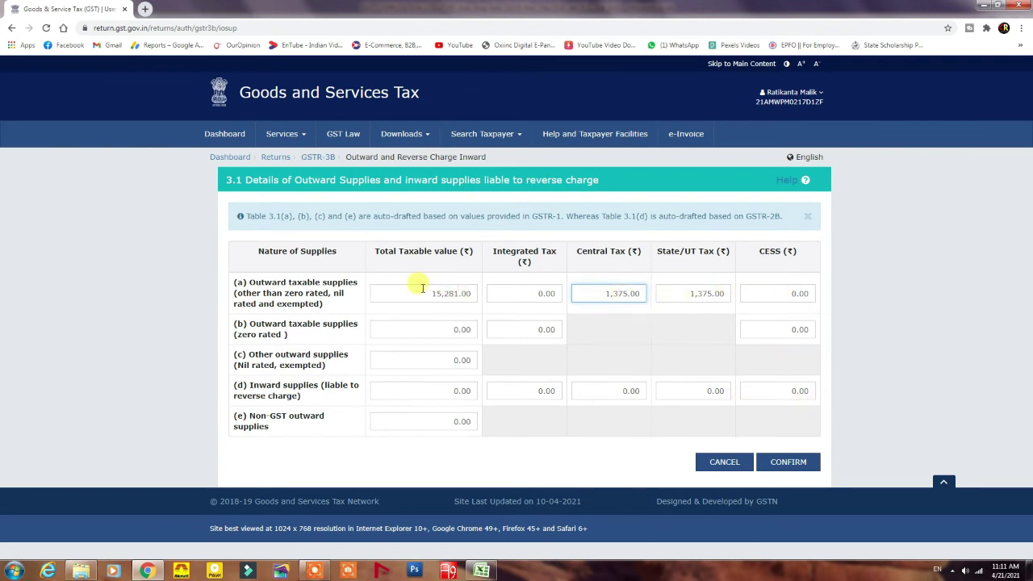
{"action": "left_click", "coordinate": [789, 463]}
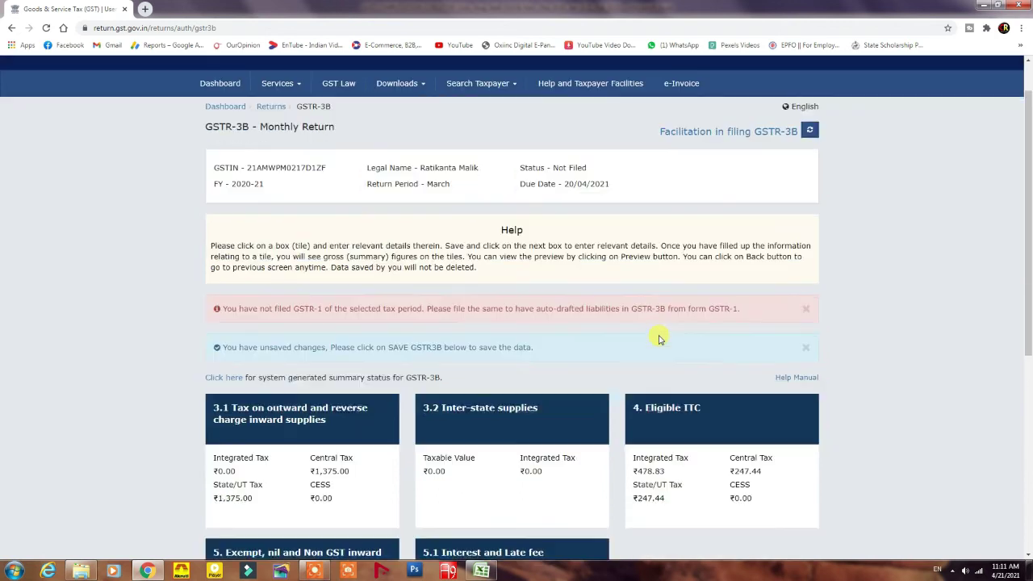
Check the GSTR-3B summary tiles: 3.1 shows ₹1,375.00 central and state tax.
{"action": "scroll", "coordinate": [565, 363], "scroll_direction": "down", "scroll_amount": 2}
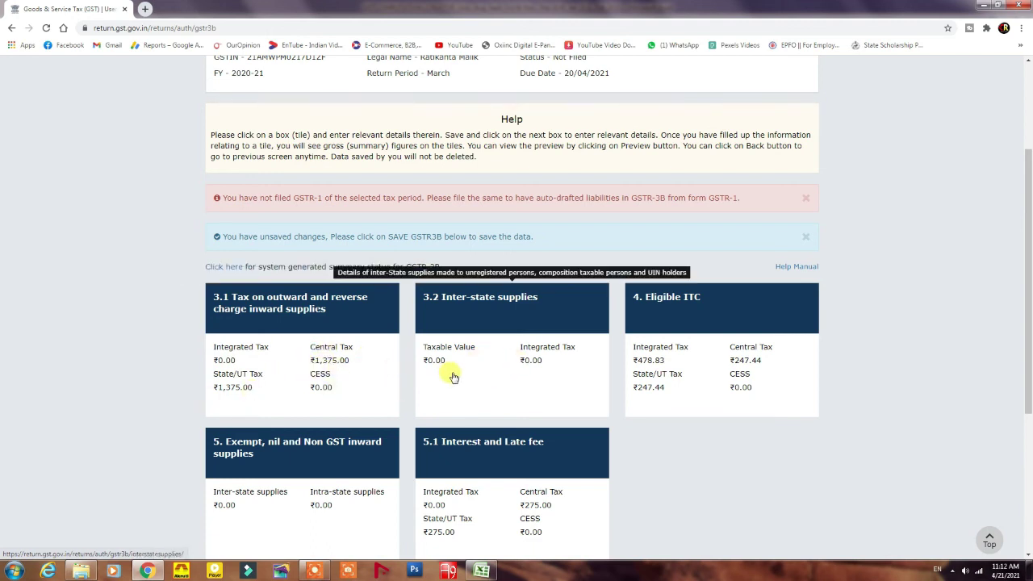
{"action": "scroll", "coordinate": [457, 378], "scroll_direction": "up", "scroll_amount": 1}
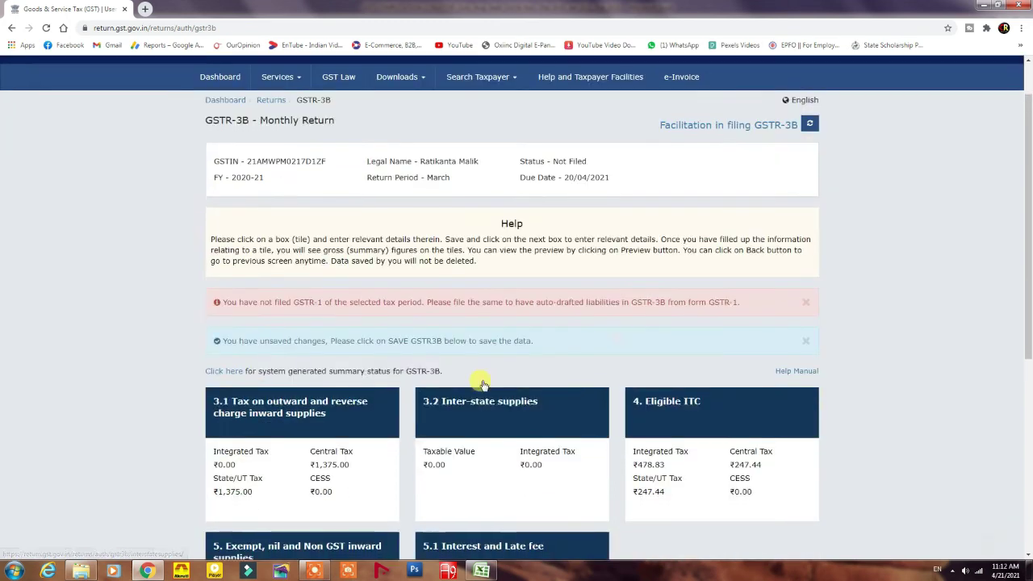
{"action": "scroll", "coordinate": [479, 380], "scroll_direction": "down", "scroll_amount": 2}
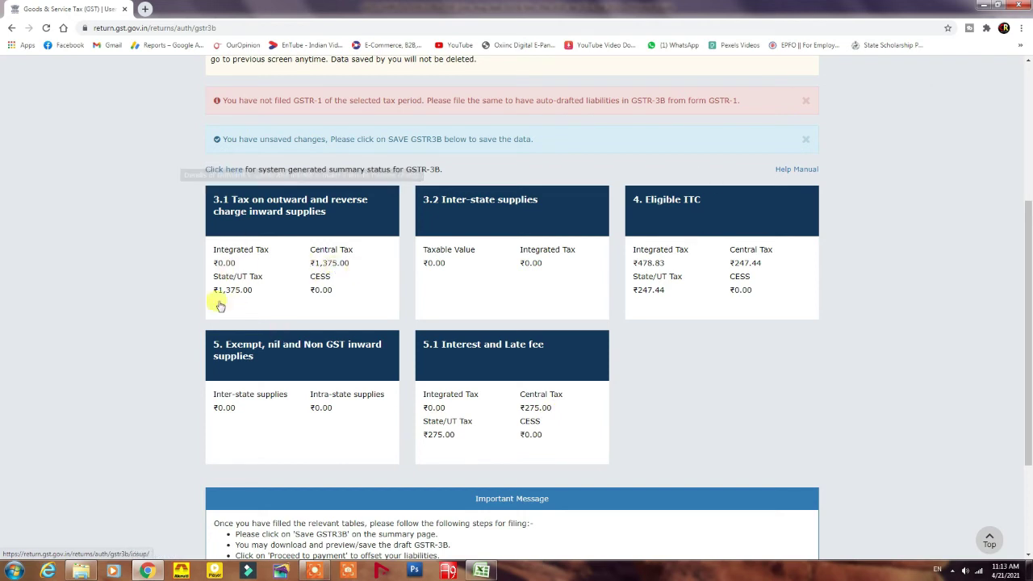
Open the 4. Eligible ITC table to review its auto-drafted amounts.
{"action": "left_click", "coordinate": [712, 221]}
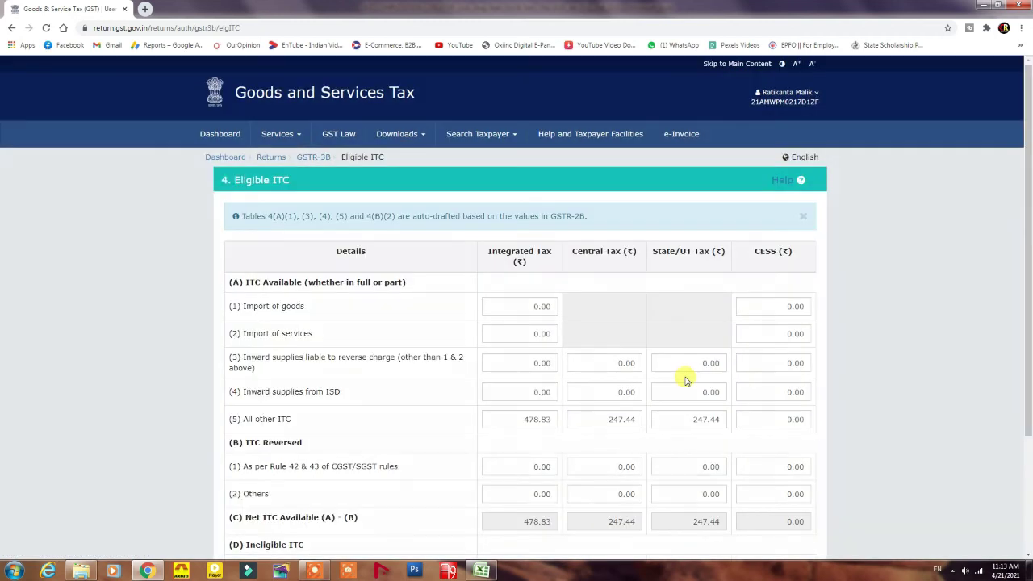
{"action": "scroll", "coordinate": [536, 422], "scroll_direction": "down", "scroll_amount": 1}
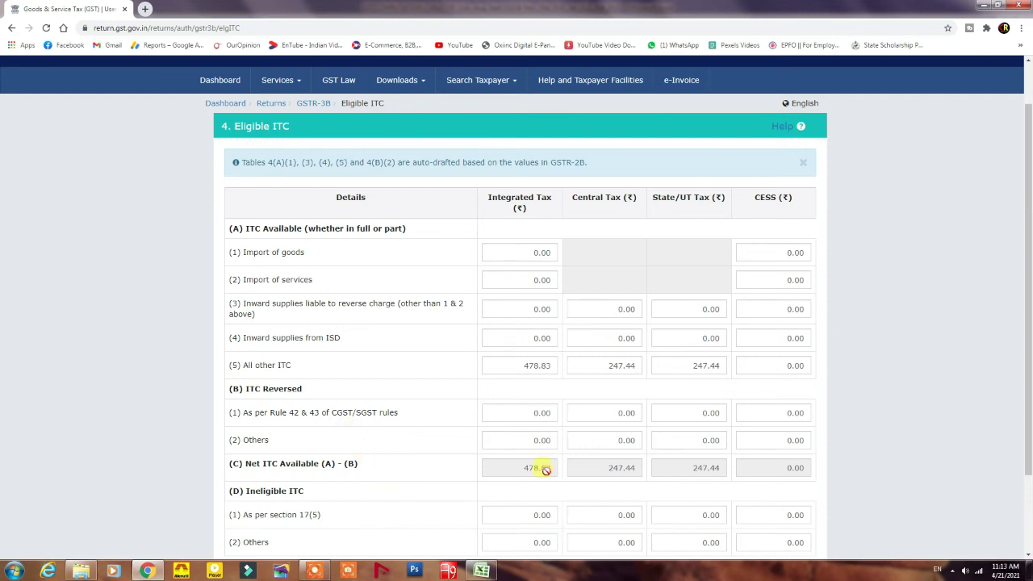
{"action": "scroll", "coordinate": [545, 470], "scroll_direction": "down", "scroll_amount": 3}
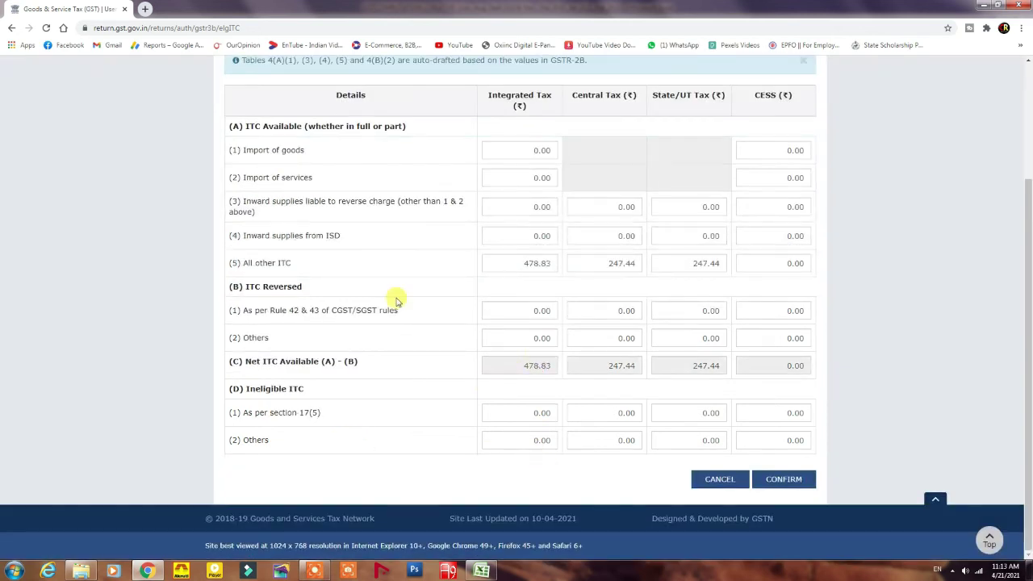
{"action": "scroll", "coordinate": [586, 389], "scroll_direction": "up", "scroll_amount": 1}
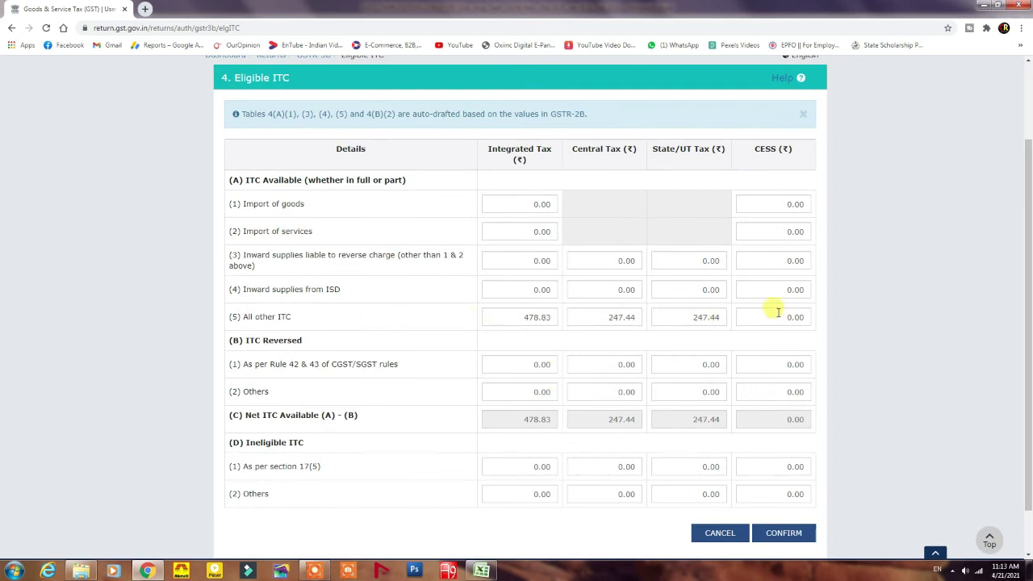
Clear the auto-drafted 478.83 All other ITC amounts so every field reads 0.00.
{"action": "left_click", "coordinate": [536, 316]}
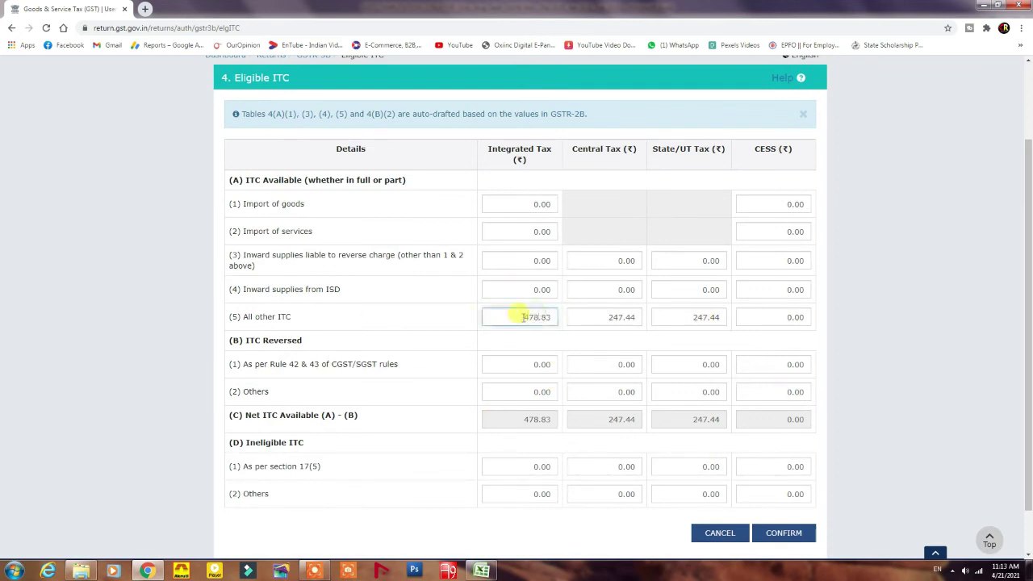
{"action": "left_click_drag", "start_coordinate": [517, 317], "coordinate": [669, 316]}
{"action": "key", "text": "BackSpace"}
{"action": "key", "text": "BackSpace"}
{"action": "left_click", "coordinate": [687, 317]}
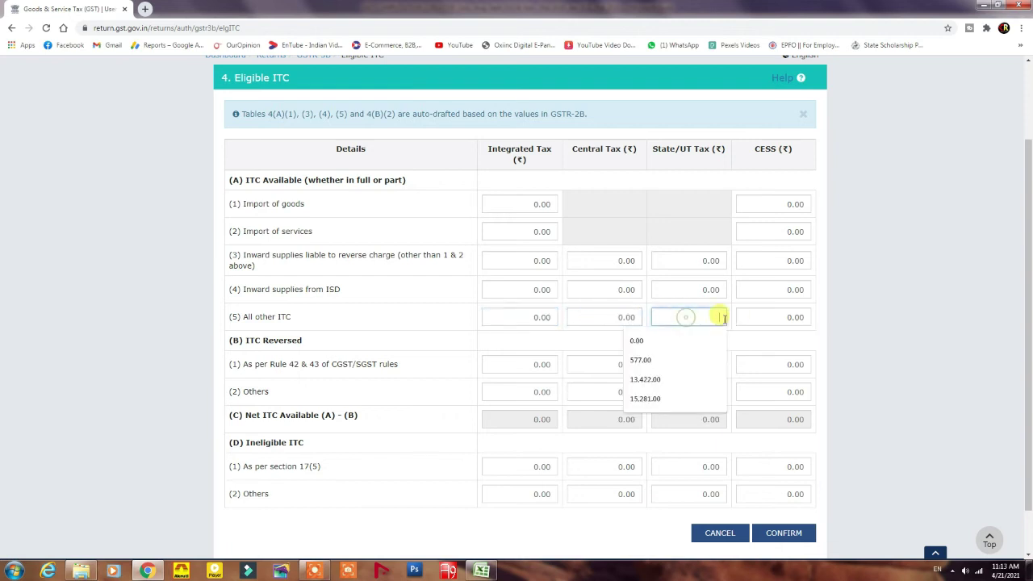
{"action": "left_click", "coordinate": [525, 314]}
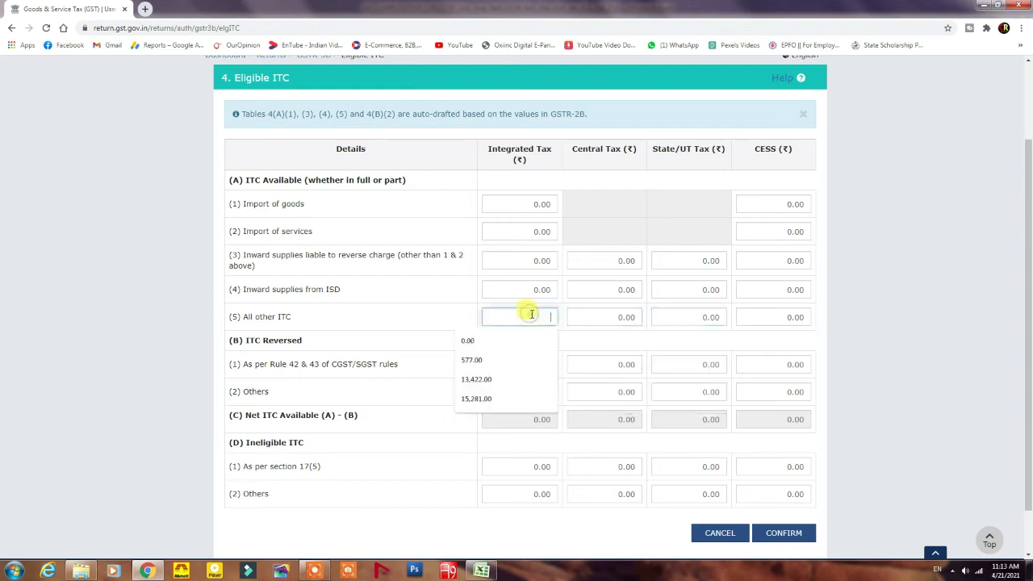
{"action": "left_click", "coordinate": [437, 316]}
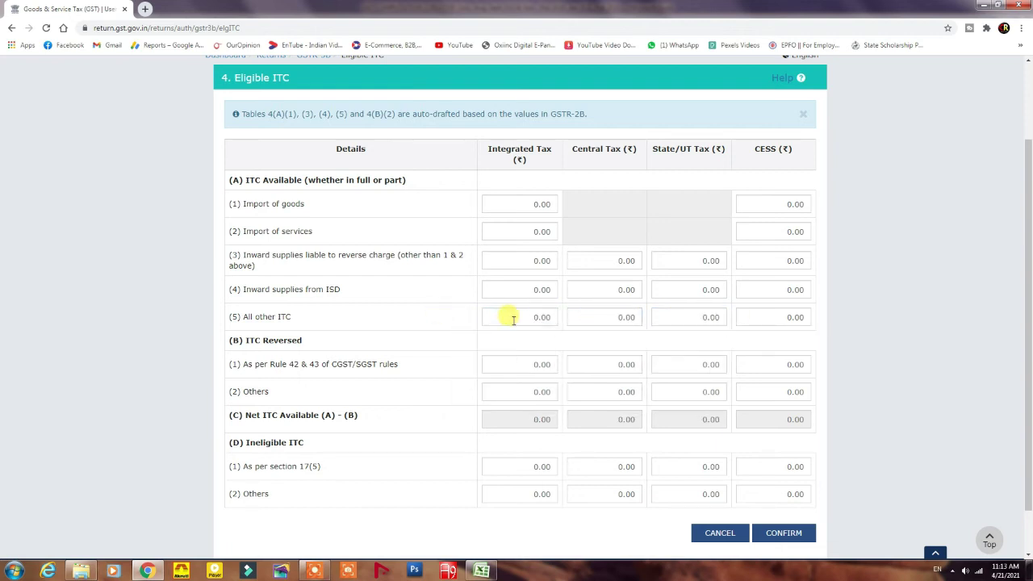
{"action": "left_click", "coordinate": [481, 571]}
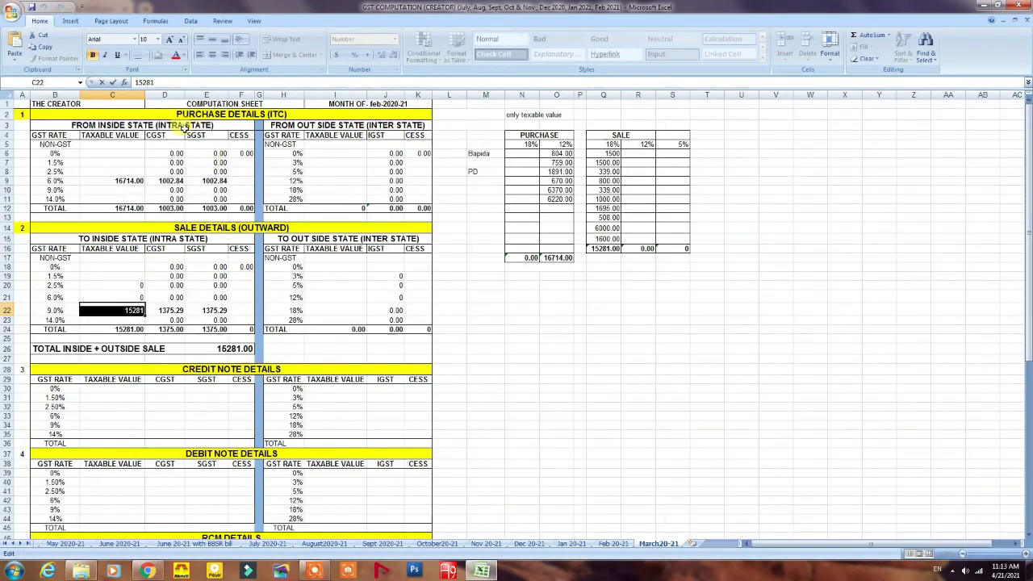
Copy the 16714 purchase taxable value from cell C9 of the computation sheet.
{"action": "left_click", "coordinate": [115, 181]}
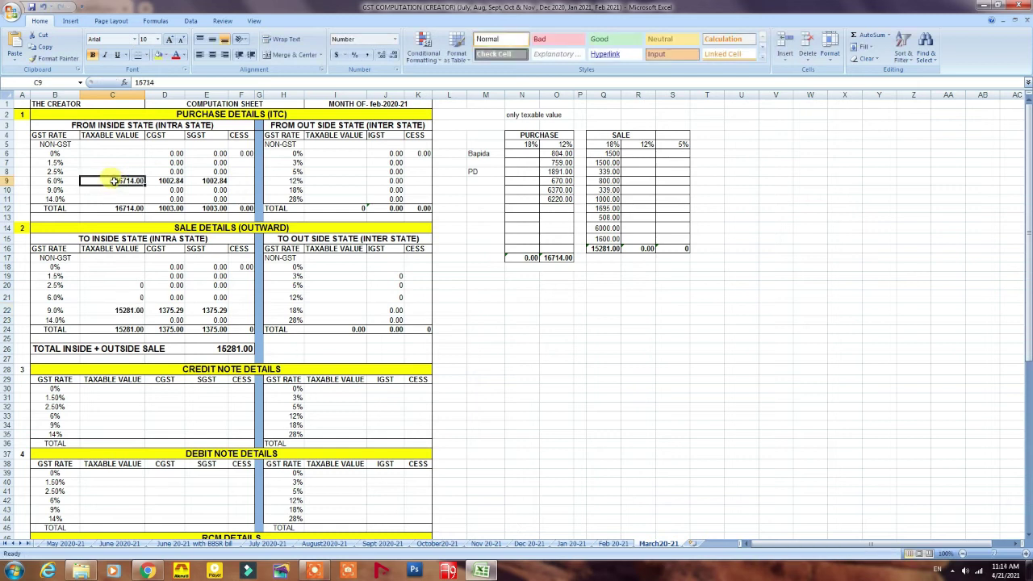
{"action": "right_click", "coordinate": [115, 181]}
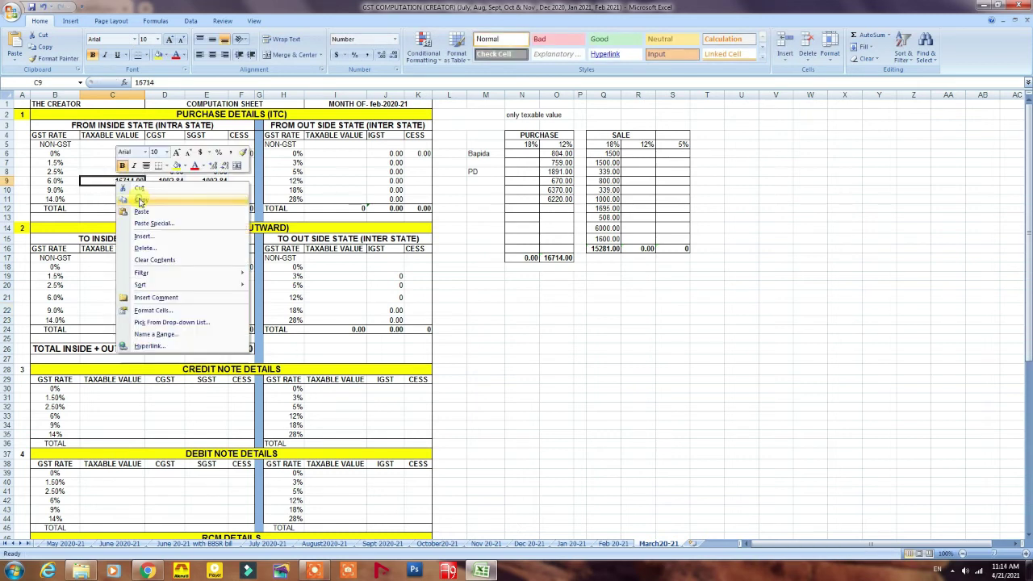
{"action": "left_click", "coordinate": [140, 200]}
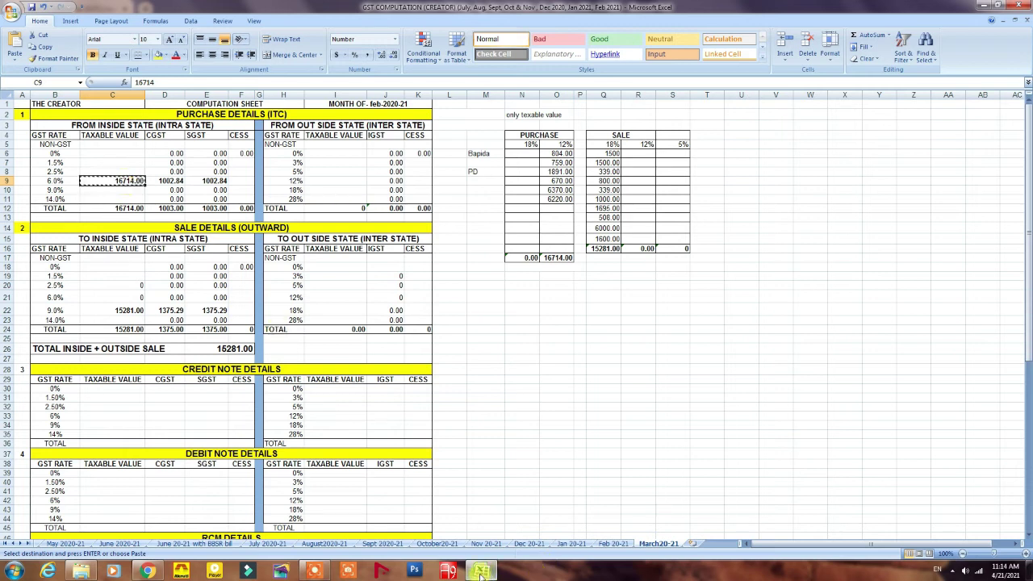
{"action": "mouse_move", "coordinate": [481, 575]}
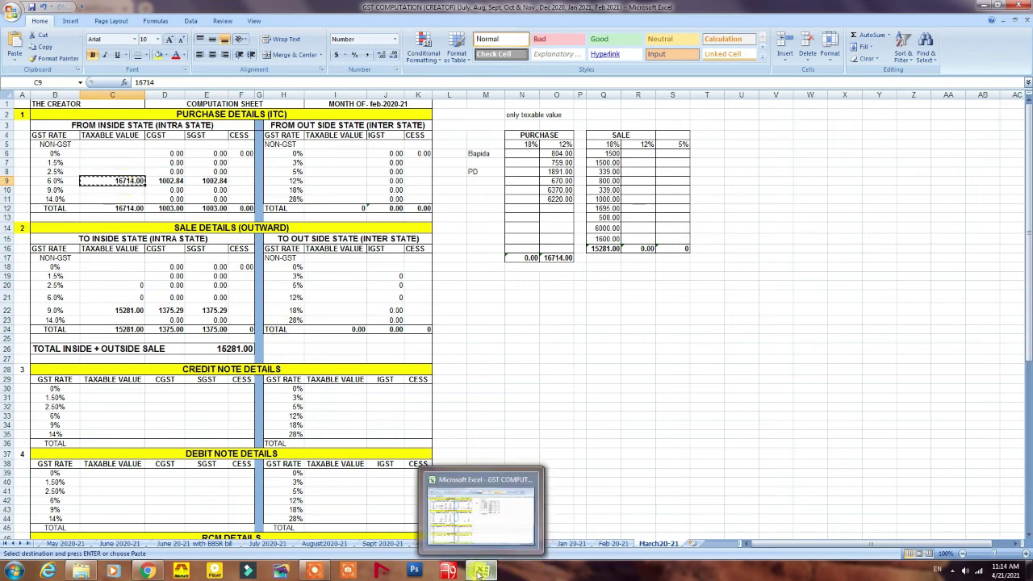
{"action": "left_click", "coordinate": [146, 571]}
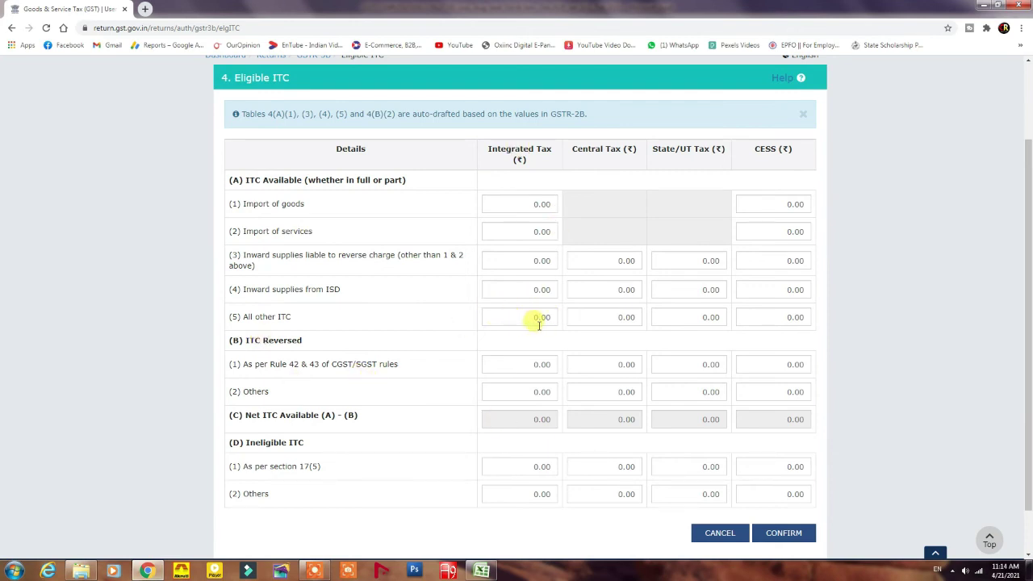
Copy the 1002.84 CGST input tax amount from cell D9 instead.
{"action": "left_click", "coordinate": [481, 571]}
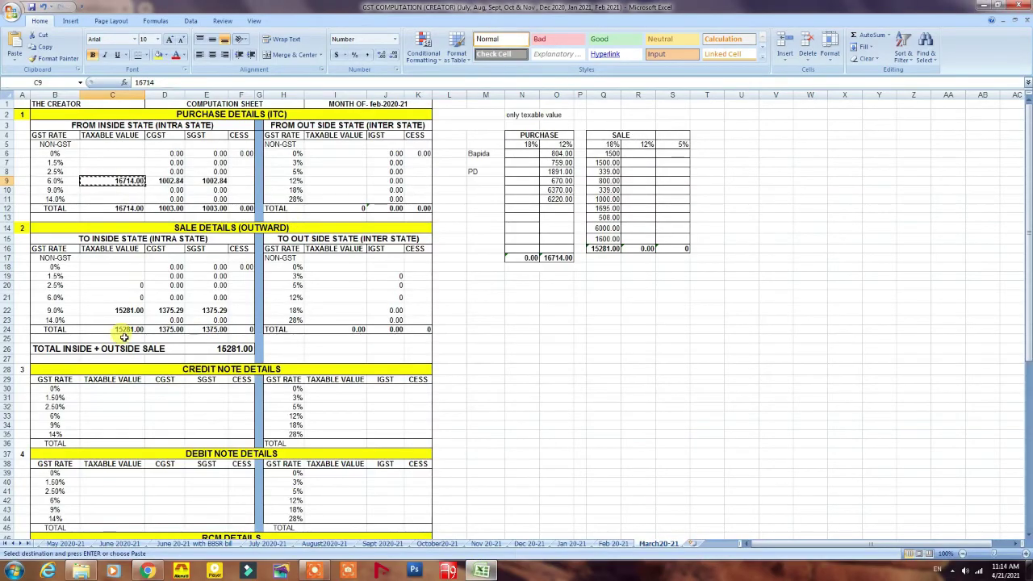
{"action": "left_click", "coordinate": [165, 180]}
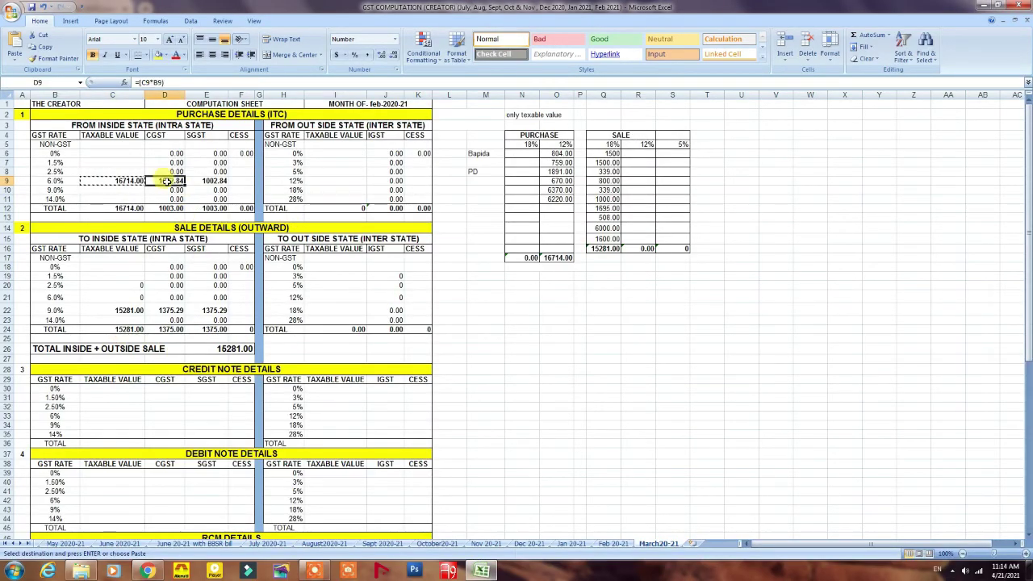
{"action": "right_click", "coordinate": [166, 181]}
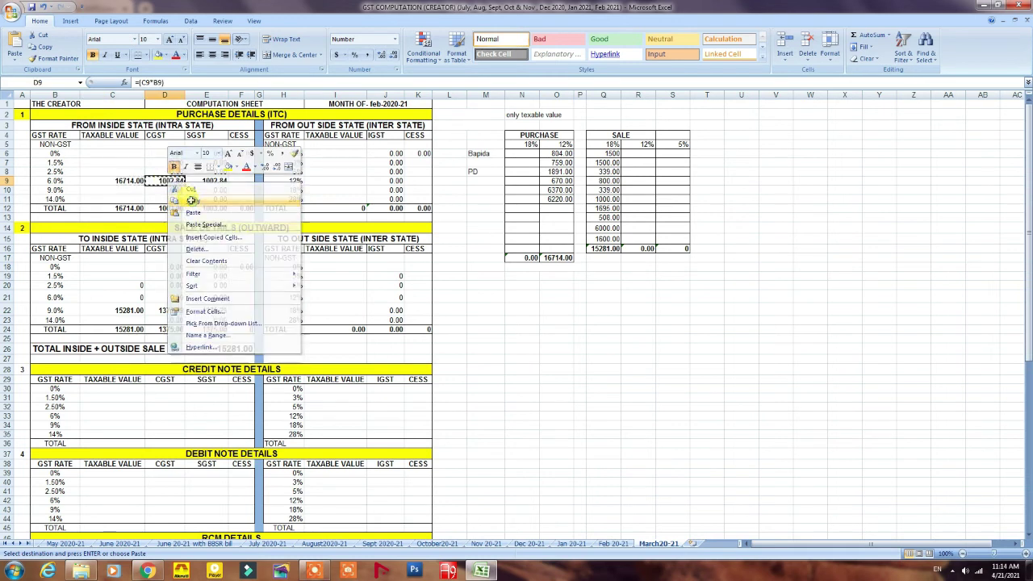
{"action": "left_click", "coordinate": [192, 200]}
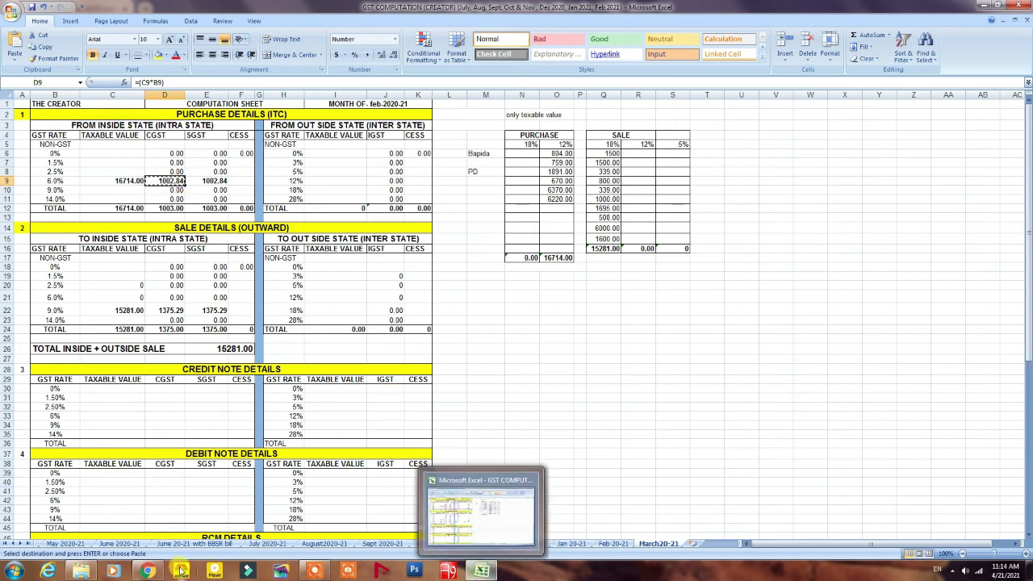
{"action": "left_click", "coordinate": [147, 571]}
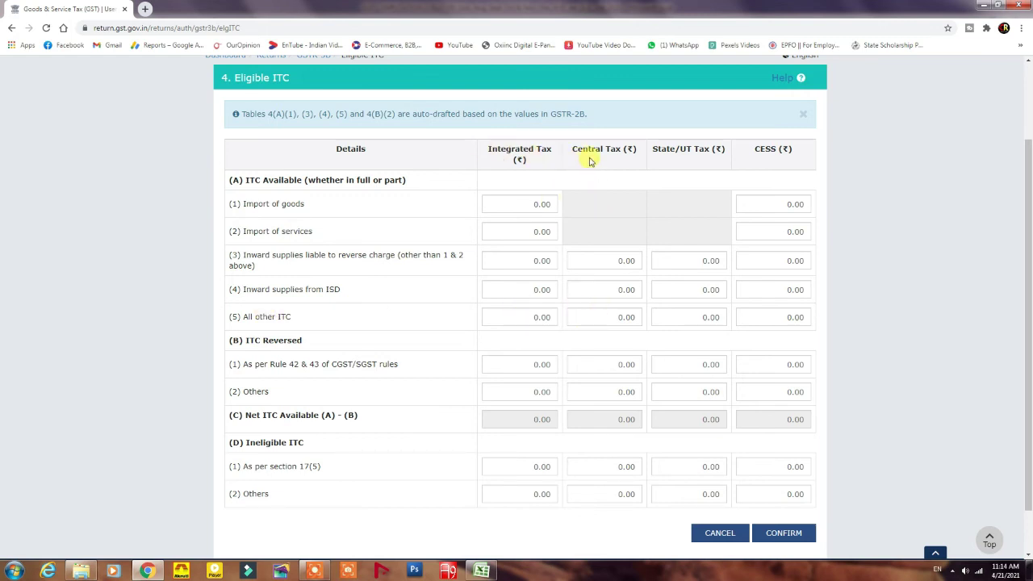
Paste 1,002.84 as Central Tax under All other ITC and confirm the Eligible ITC table.
{"action": "left_click", "coordinate": [597, 316]}
{"action": "right_click", "coordinate": [595, 316]}
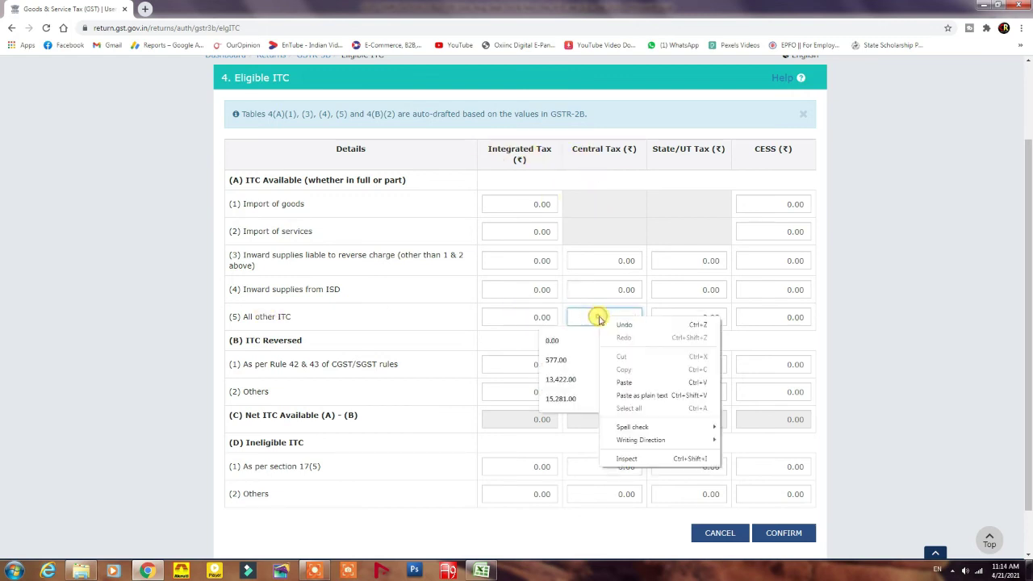
{"action": "left_click", "coordinate": [624, 383]}
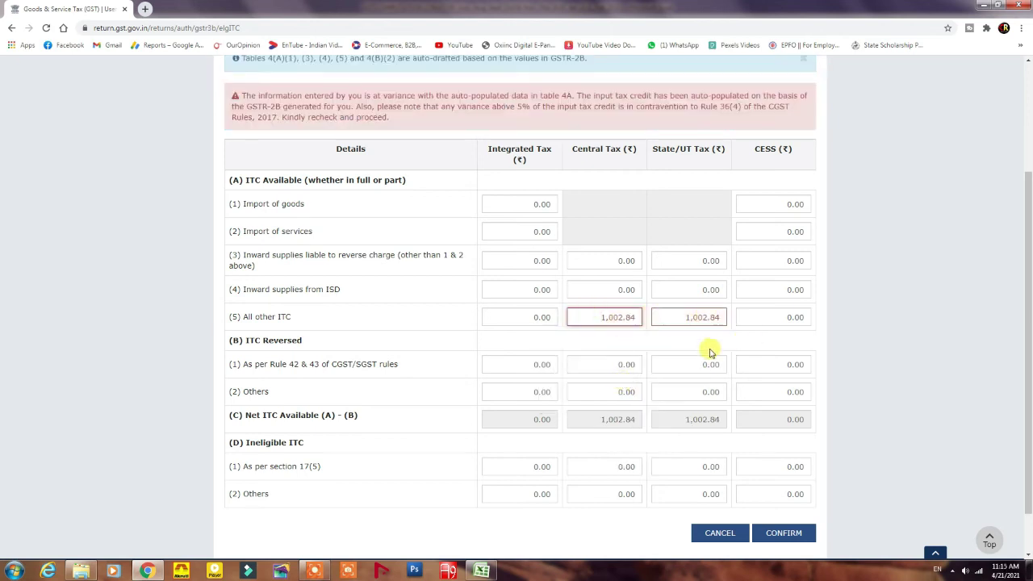
{"action": "scroll", "coordinate": [710, 353], "scroll_direction": "down", "scroll_amount": 1}
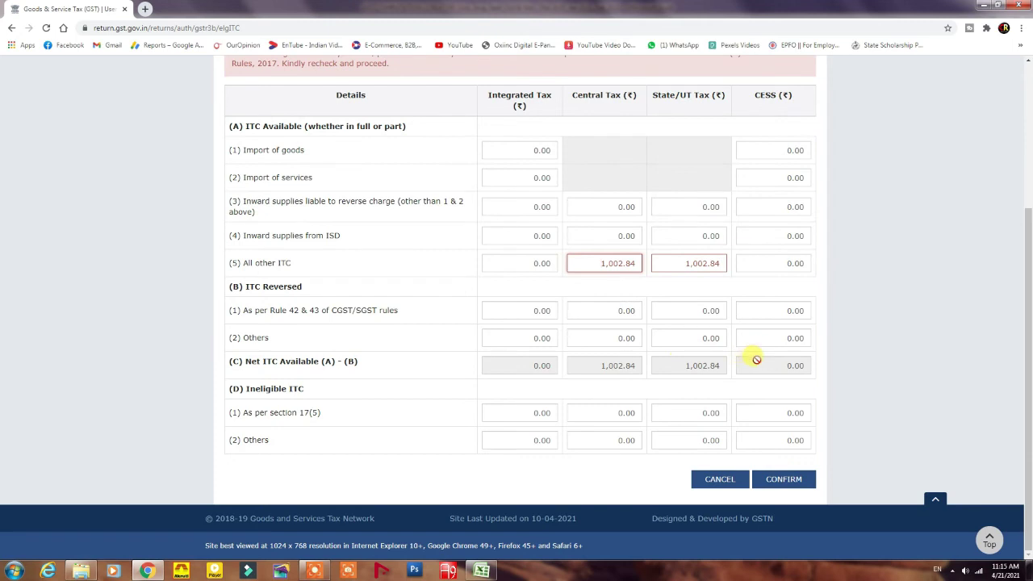
{"action": "left_click", "coordinate": [762, 483]}
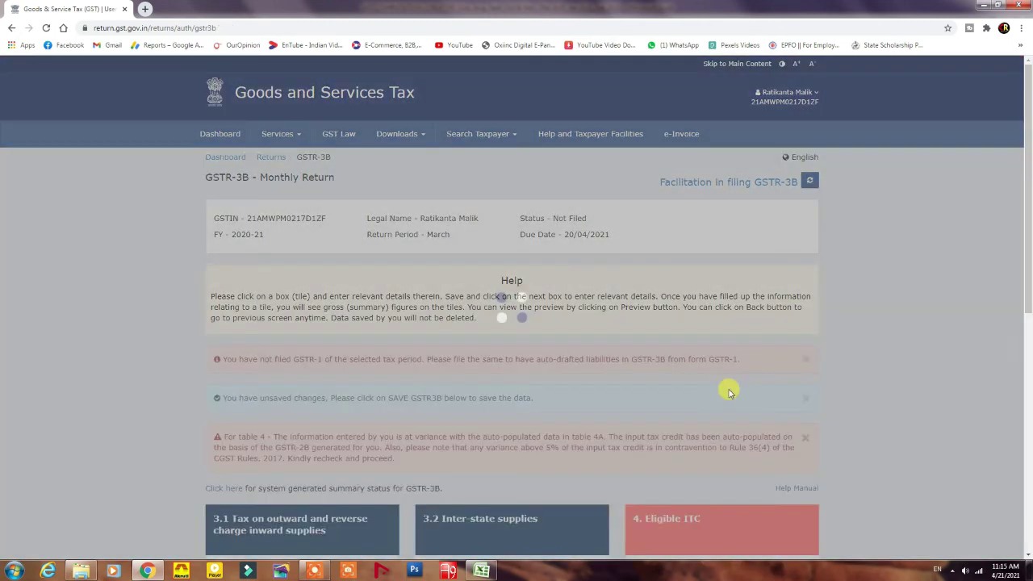
{"action": "scroll", "coordinate": [728, 393], "scroll_direction": "down", "scroll_amount": 3}
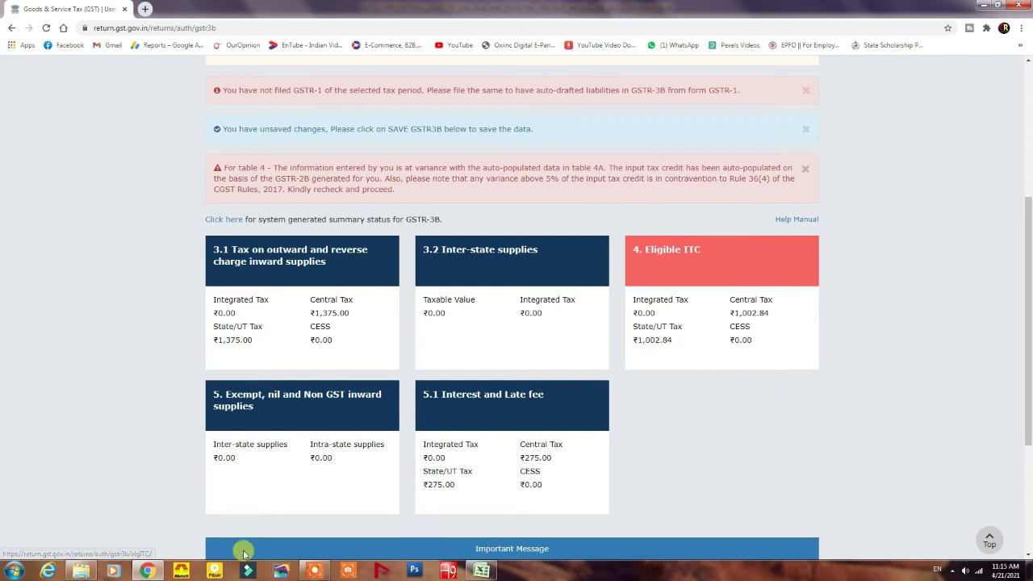
Confirm the 5.1 Interest and Late fee details unchanged, with 275 late fee each.
{"action": "left_click", "coordinate": [480, 571]}
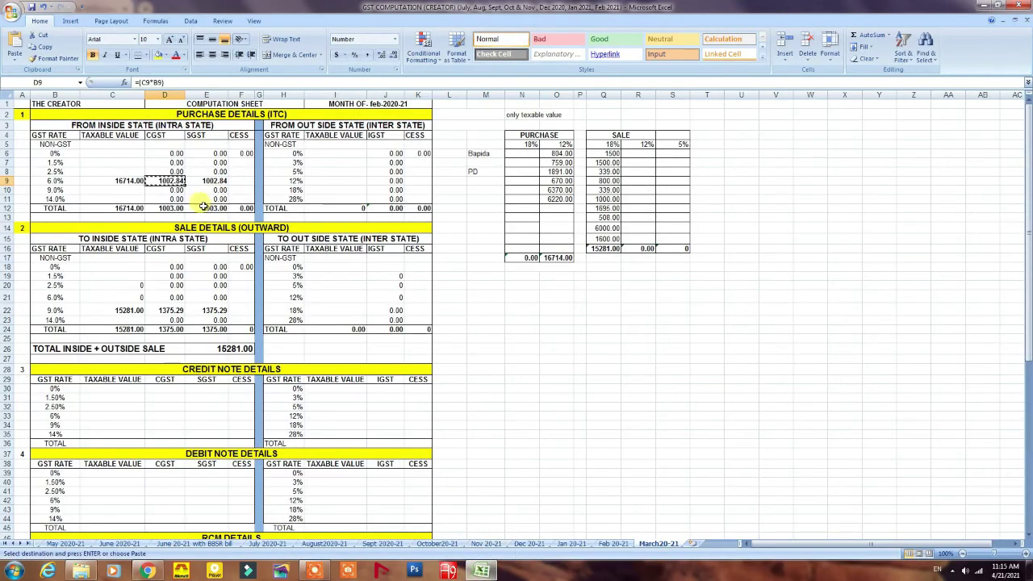
{"action": "left_click", "coordinate": [147, 571]}
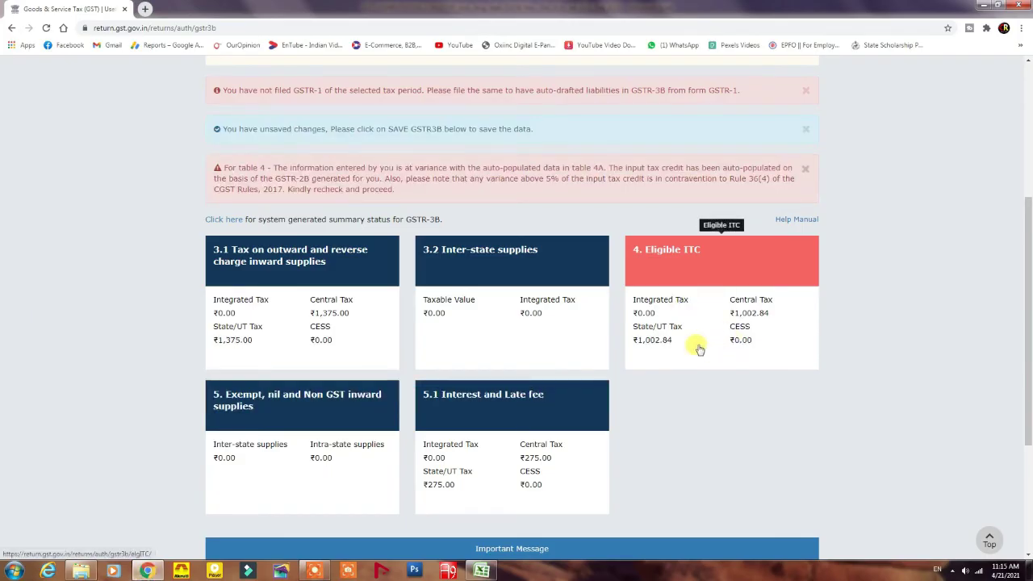
{"action": "scroll", "coordinate": [669, 340], "scroll_direction": "up", "scroll_amount": 1}
{"action": "scroll", "coordinate": [669, 342], "scroll_direction": "down", "scroll_amount": 2}
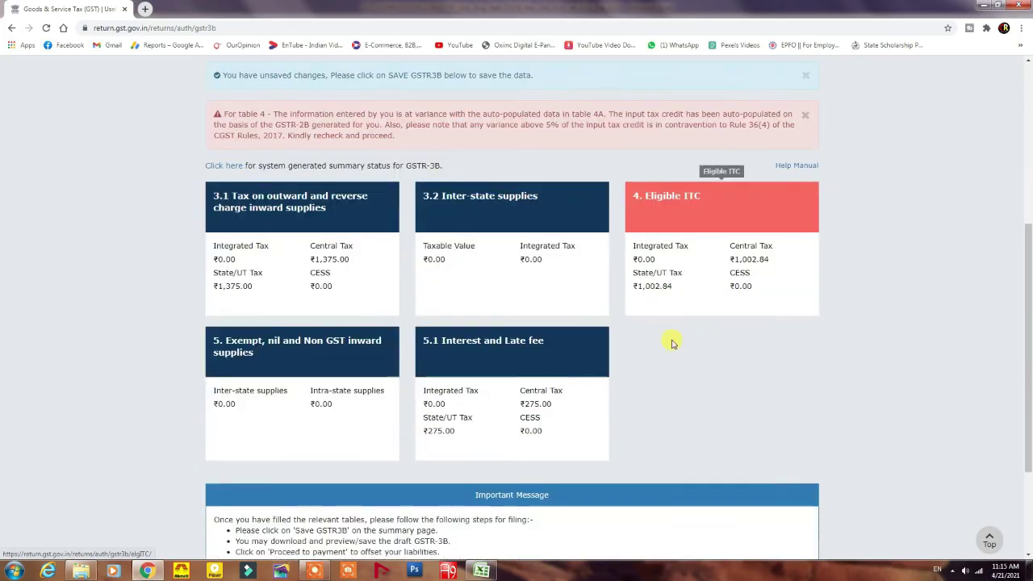
{"action": "scroll", "coordinate": [672, 342], "scroll_direction": "down", "scroll_amount": 1}
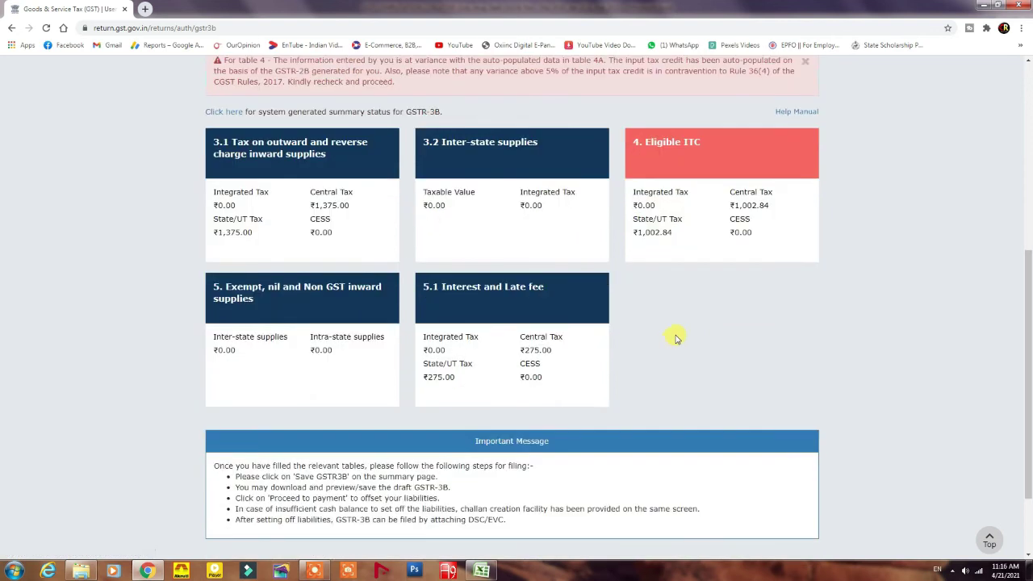
{"action": "left_click", "coordinate": [501, 317]}
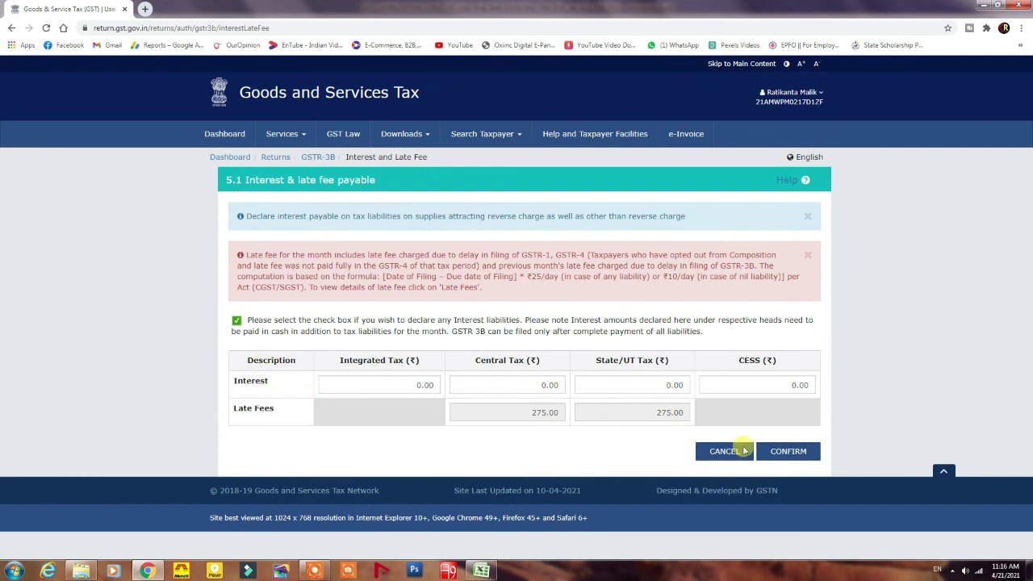
{"action": "left_click", "coordinate": [783, 452]}
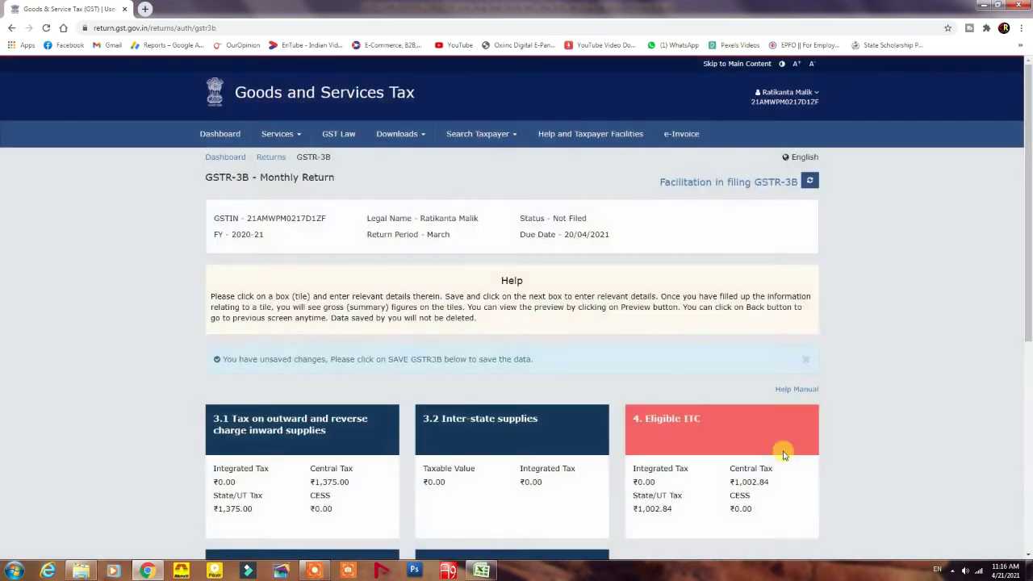
Download the draft GSTR-3B preview PDF, then proceed to payment past the ITC variance warning.
{"action": "scroll", "coordinate": [724, 396], "scroll_direction": "down", "scroll_amount": 5}
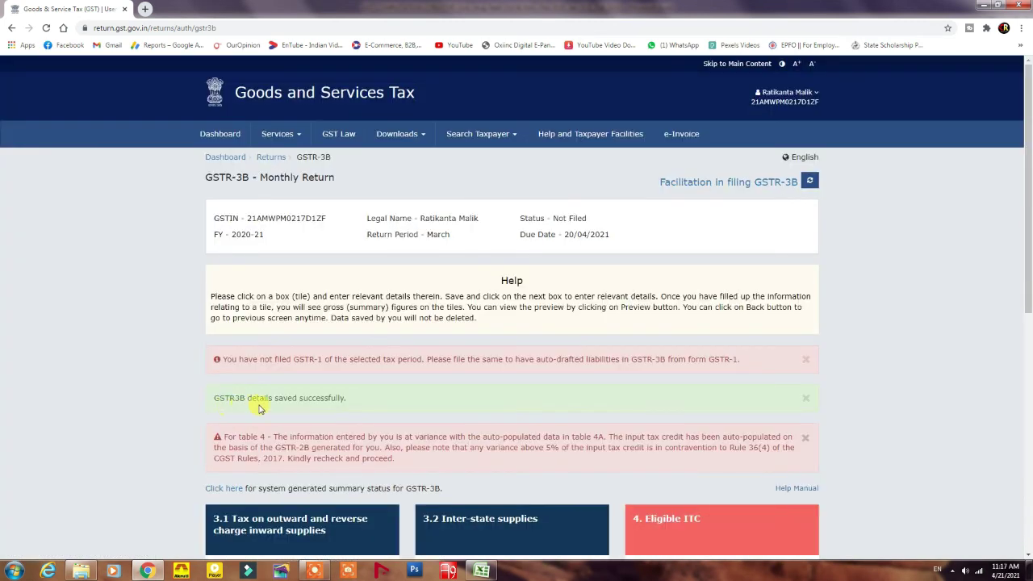
{"action": "scroll", "coordinate": [298, 409], "scroll_direction": "down", "scroll_amount": 5}
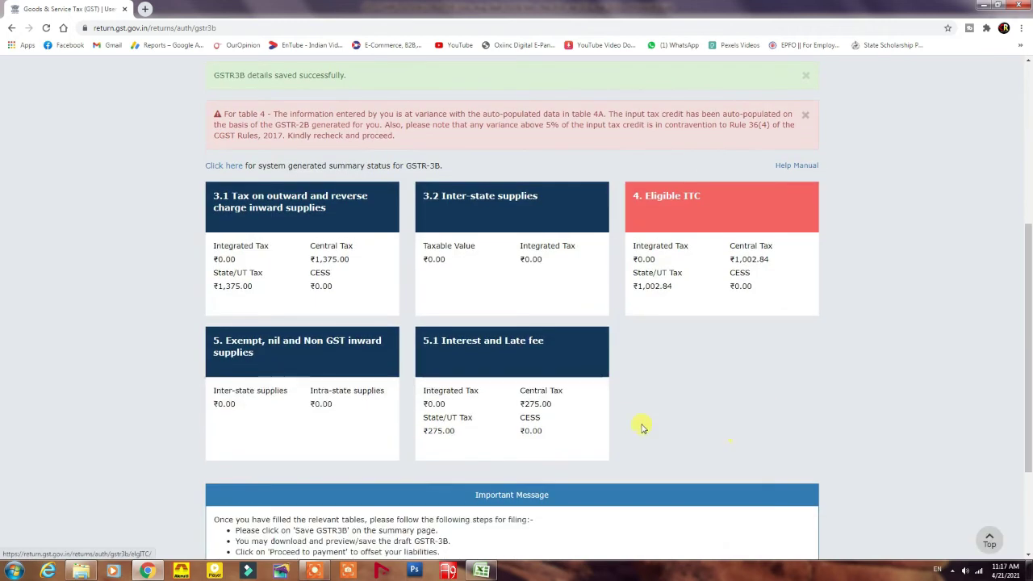
{"action": "scroll", "coordinate": [603, 429], "scroll_direction": "down", "scroll_amount": 1}
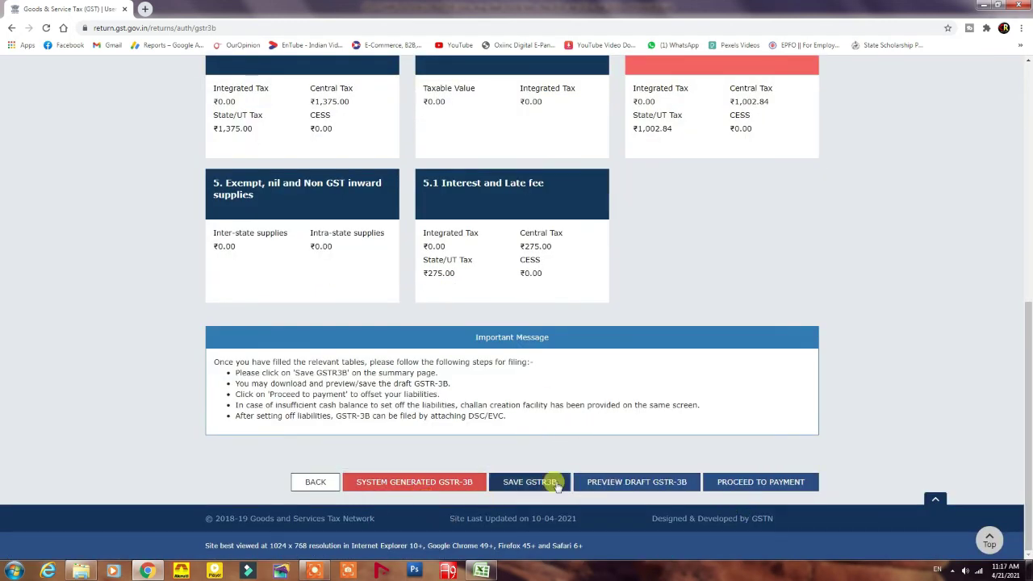
{"action": "left_click", "coordinate": [639, 488]}
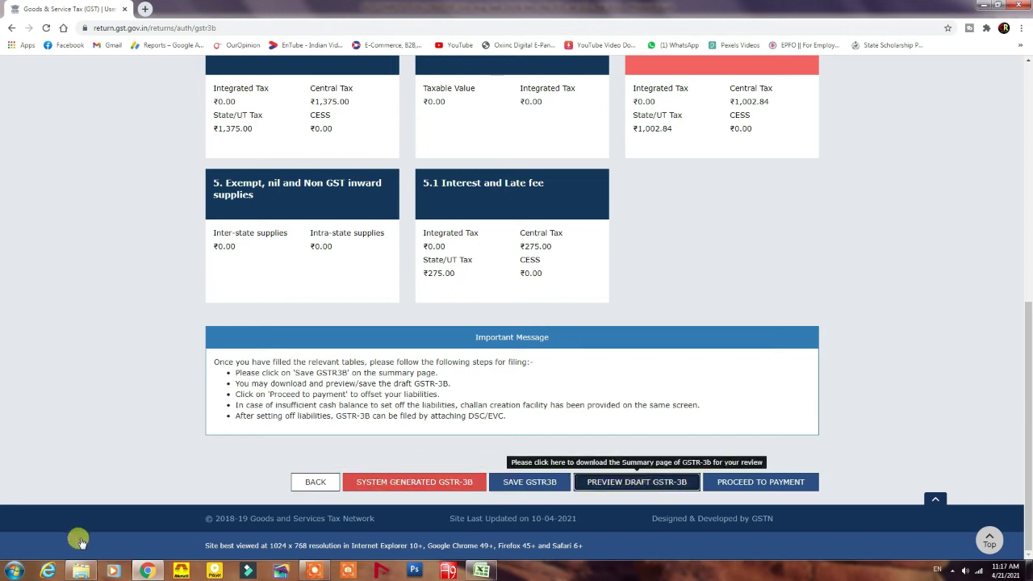
{"action": "left_click", "coordinate": [628, 483]}
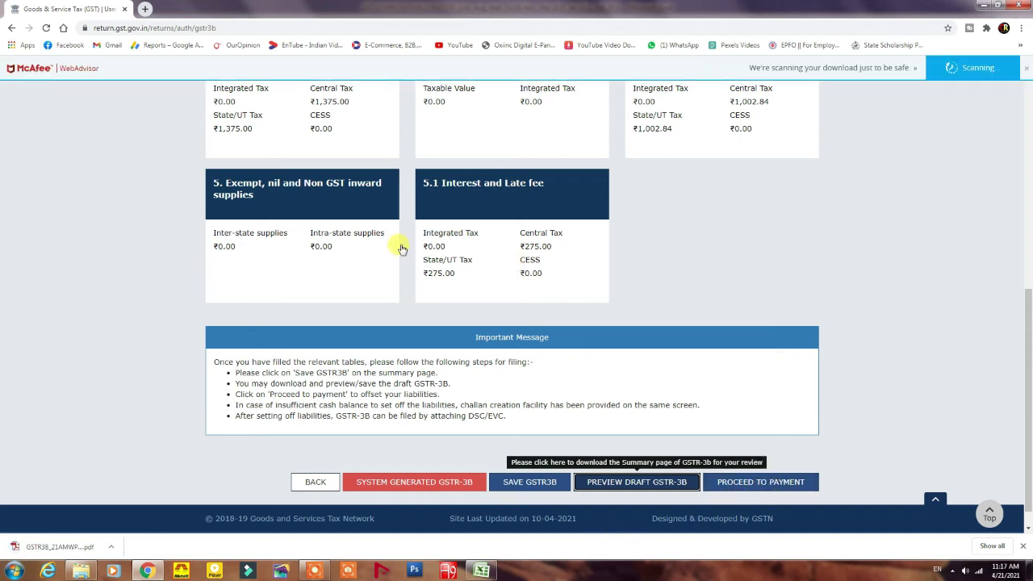
{"action": "left_click", "coordinate": [763, 482]}
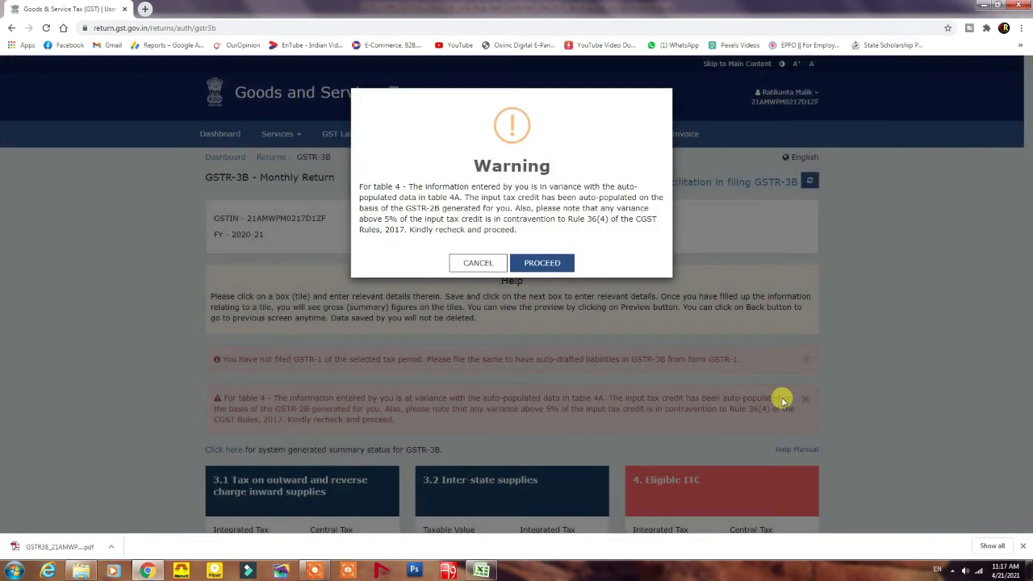
{"action": "left_click", "coordinate": [538, 262]}
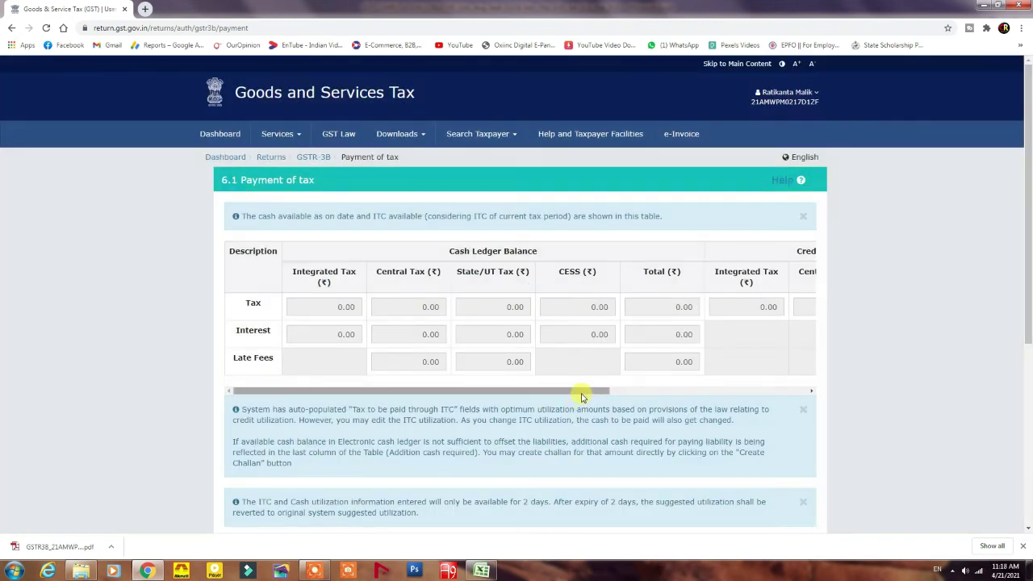
Generate an E-Payment challan for the ₹550 late fee, 275 each CGST and Odisha SGST.
{"action": "left_click_drag", "start_coordinate": [579, 395], "coordinate": [476, 371]}
{"action": "scroll", "coordinate": [627, 384], "scroll_direction": "down", "scroll_amount": 4}
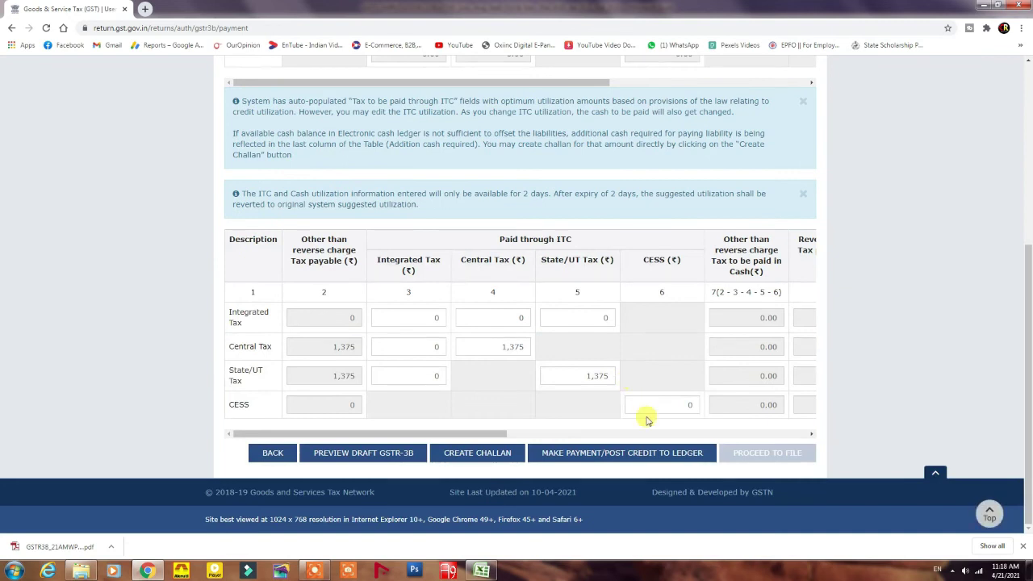
{"action": "left_click", "coordinate": [478, 453]}
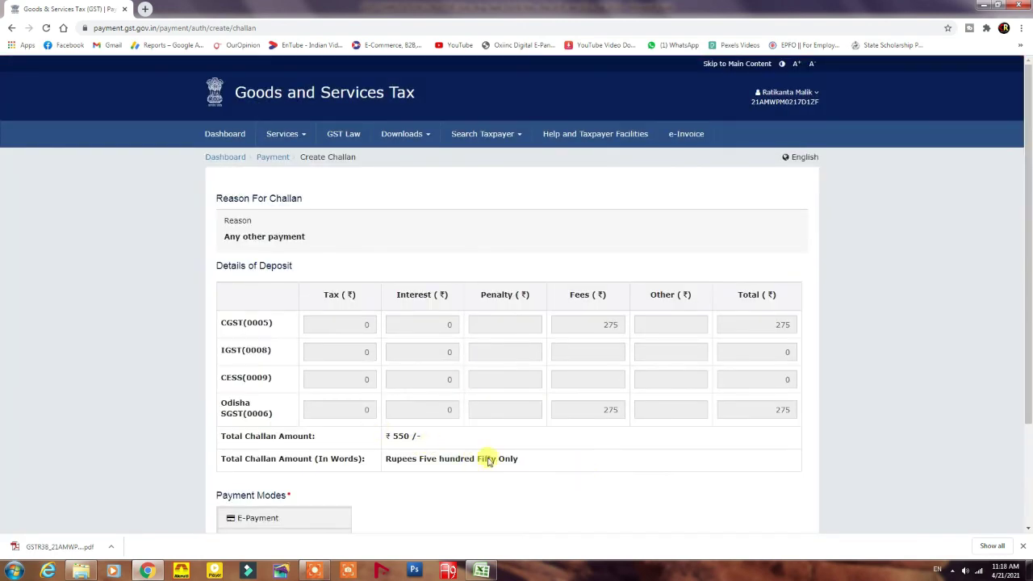
{"action": "scroll", "coordinate": [468, 454], "scroll_direction": "down", "scroll_amount": 2}
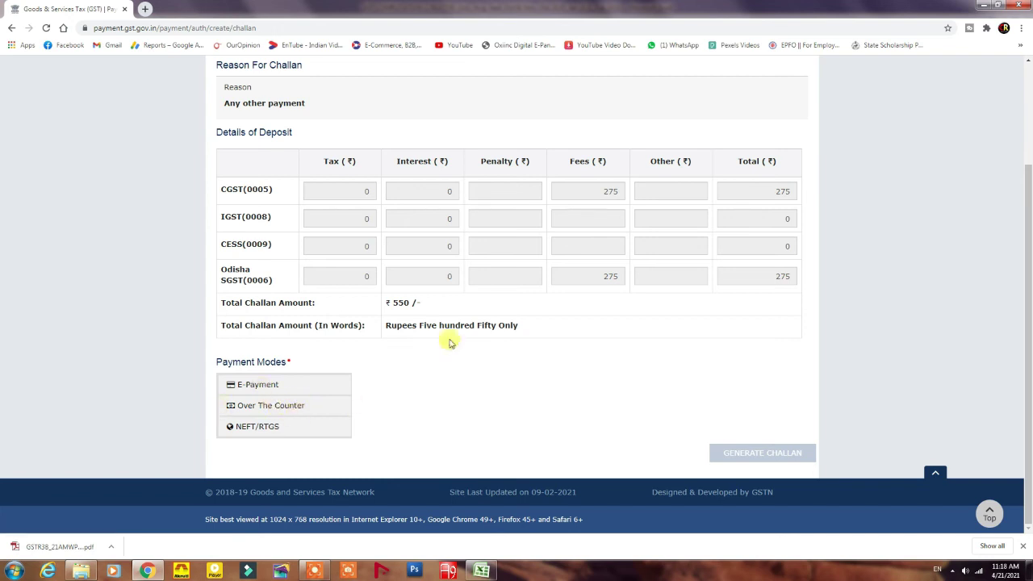
{"action": "scroll", "coordinate": [383, 431], "scroll_direction": "up", "scroll_amount": 1}
{"action": "scroll", "coordinate": [367, 432], "scroll_direction": "down", "scroll_amount": 1}
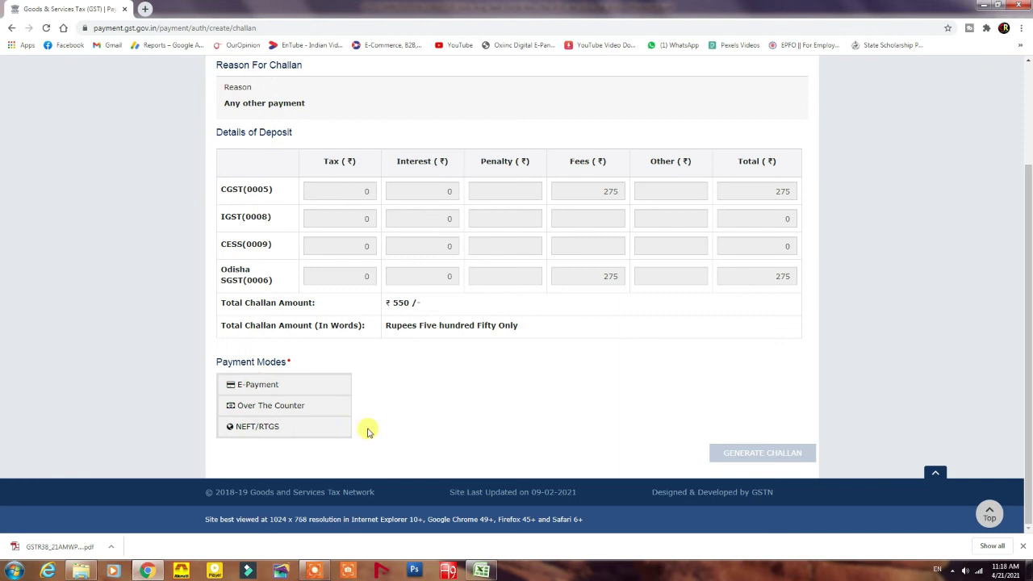
{"action": "left_click", "coordinate": [273, 388]}
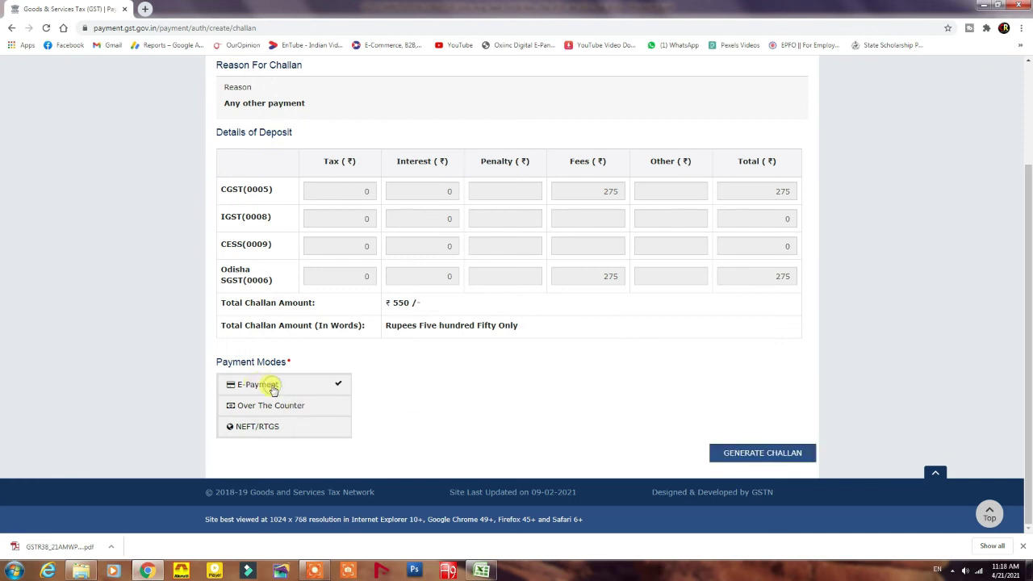
{"action": "left_click", "coordinate": [762, 454]}
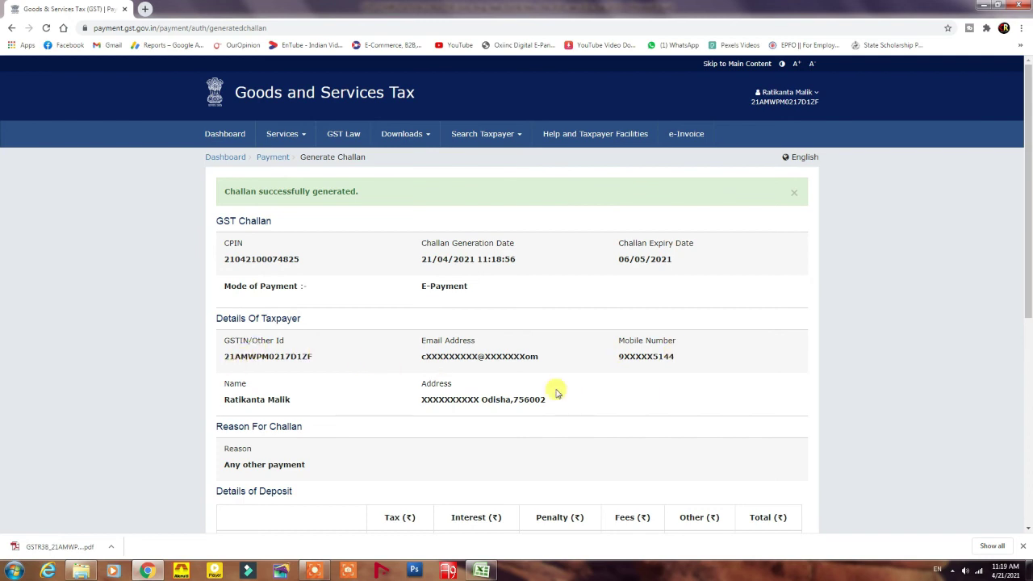
Choose Net Banking with State Bank of India, accept the terms, and make the payment.
{"action": "scroll", "coordinate": [556, 393], "scroll_direction": "down", "scroll_amount": 4}
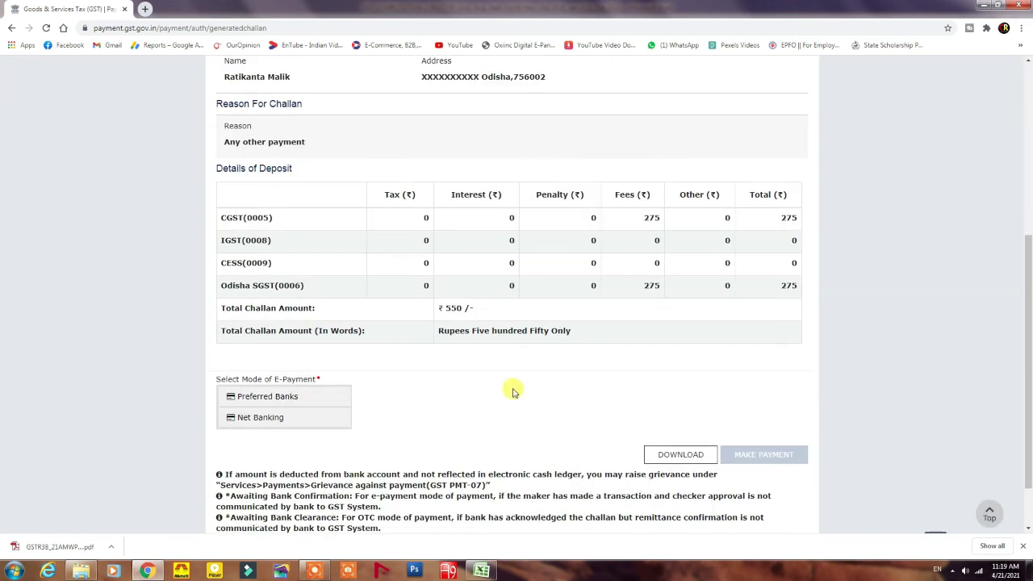
{"action": "left_click", "coordinate": [269, 420]}
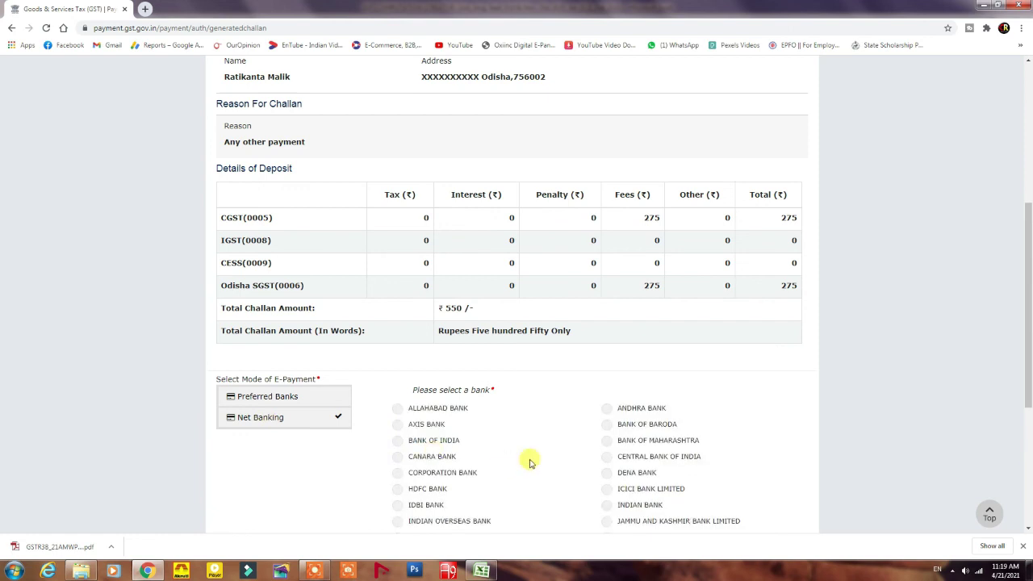
{"action": "scroll", "coordinate": [530, 462], "scroll_direction": "down", "scroll_amount": 4}
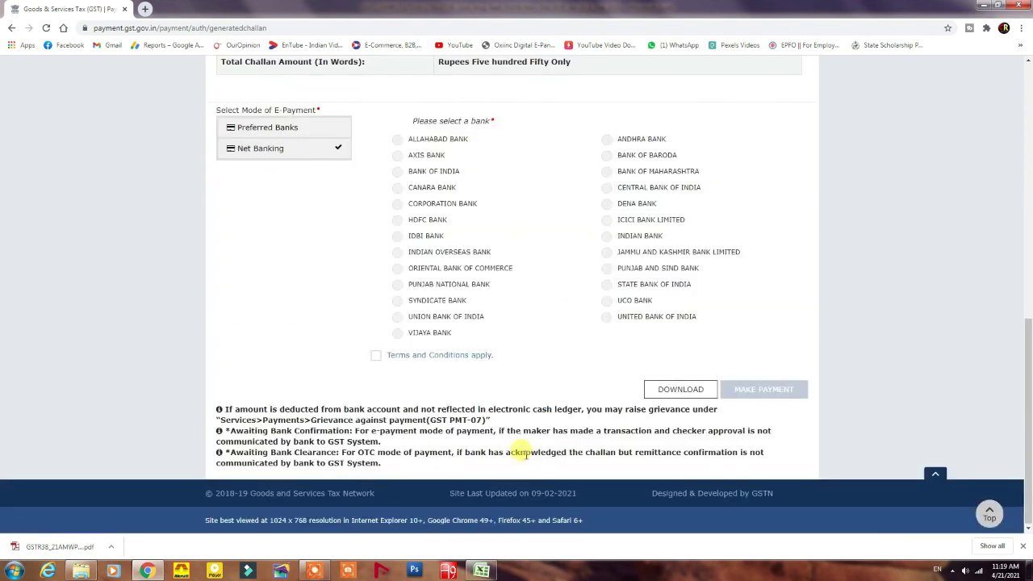
{"action": "left_click", "coordinate": [606, 285]}
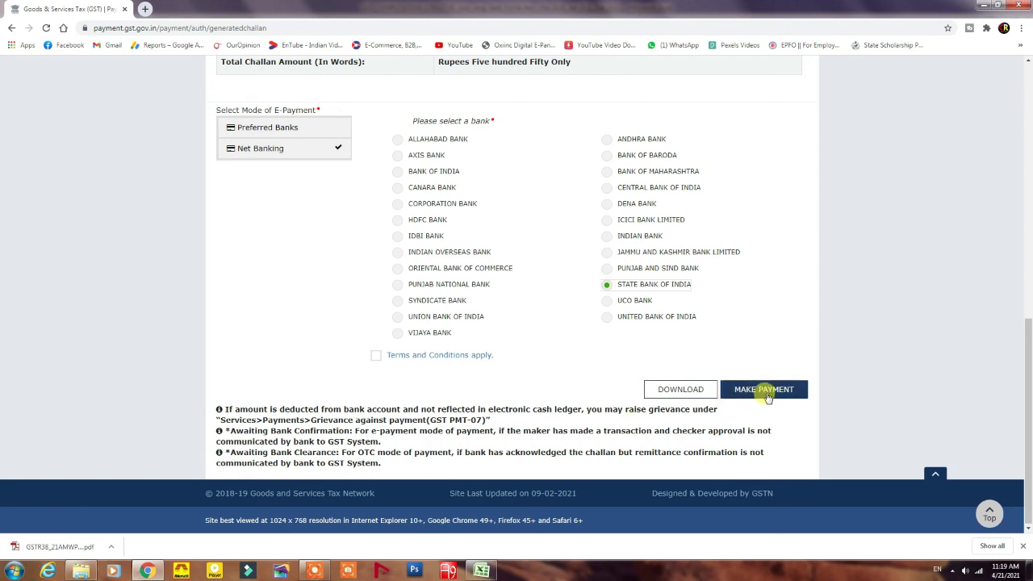
{"action": "left_click", "coordinate": [764, 394]}
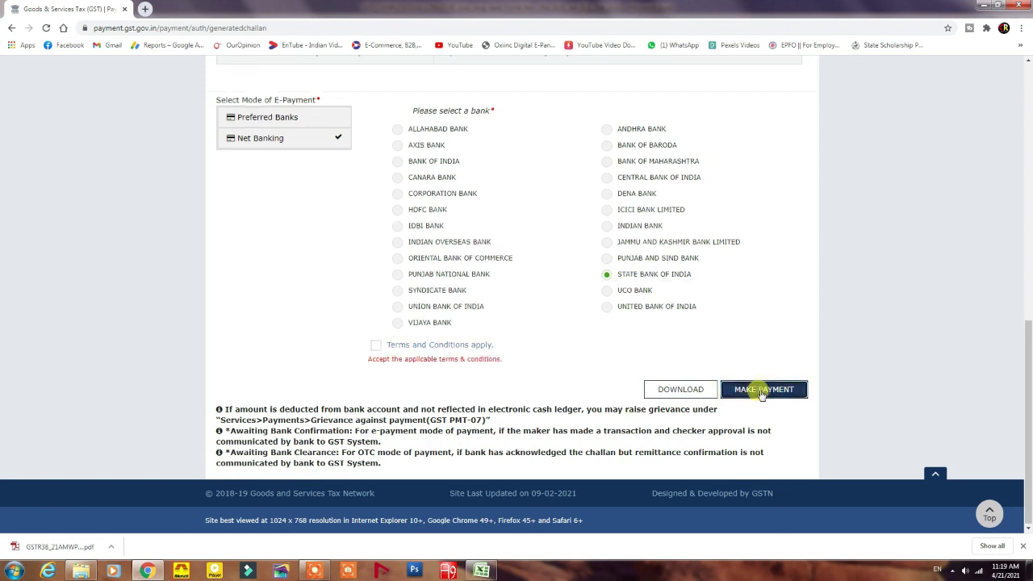
{"action": "left_click", "coordinate": [376, 346]}
{"action": "left_click", "coordinate": [759, 392]}
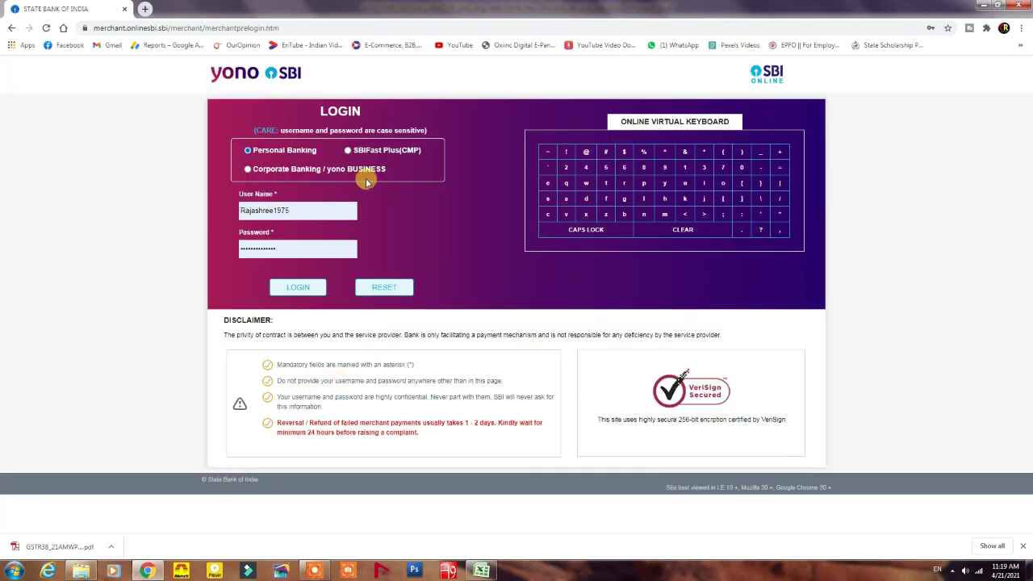
Log in to SBI Online and confirm the ₹550 GST payment from the savings account.
{"action": "left_click", "coordinate": [297, 290]}
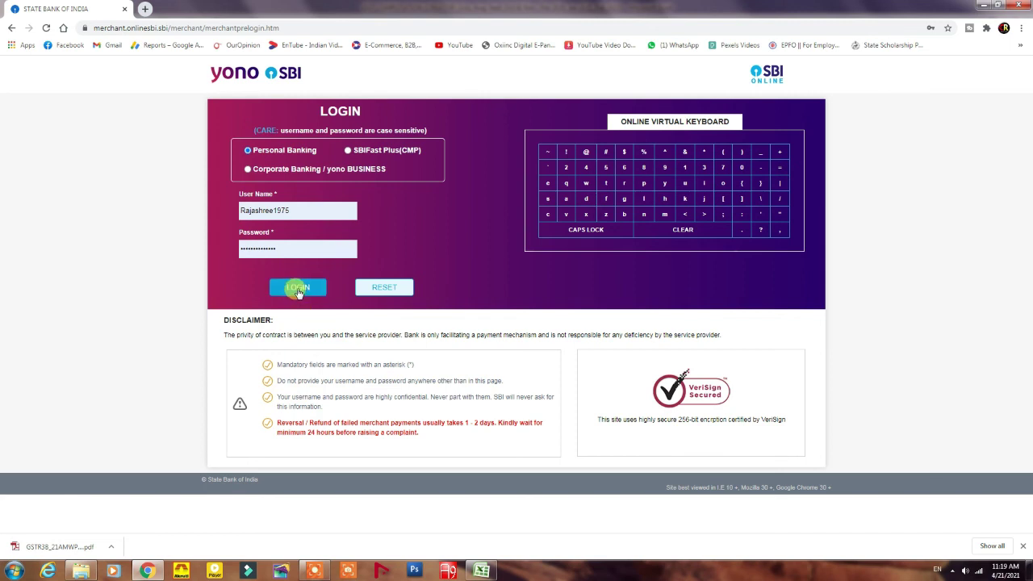
{"action": "left_click", "coordinate": [297, 290]}
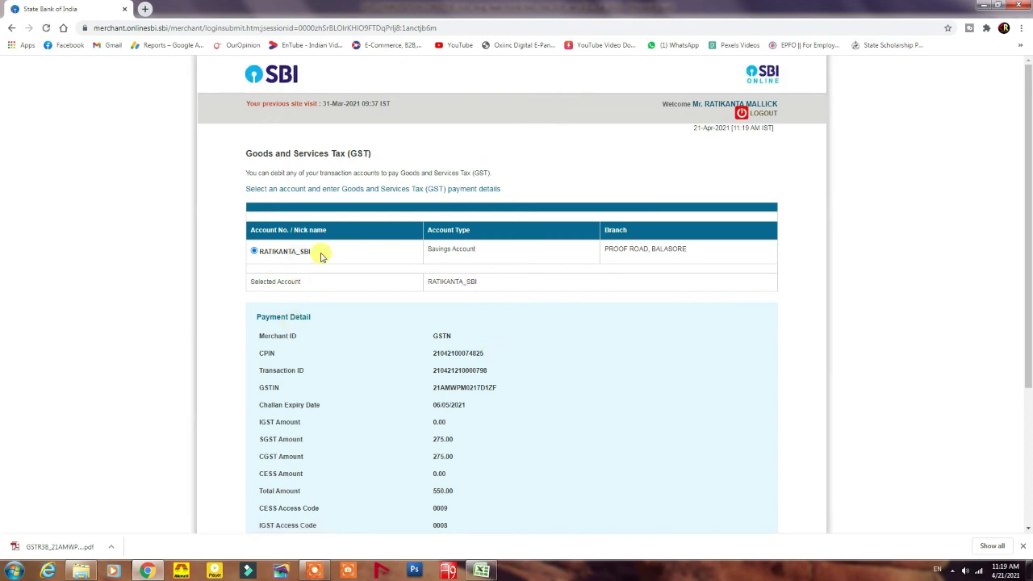
{"action": "scroll", "coordinate": [622, 355], "scroll_direction": "down", "scroll_amount": 1}
{"action": "scroll", "coordinate": [622, 355], "scroll_direction": "down", "scroll_amount": 3}
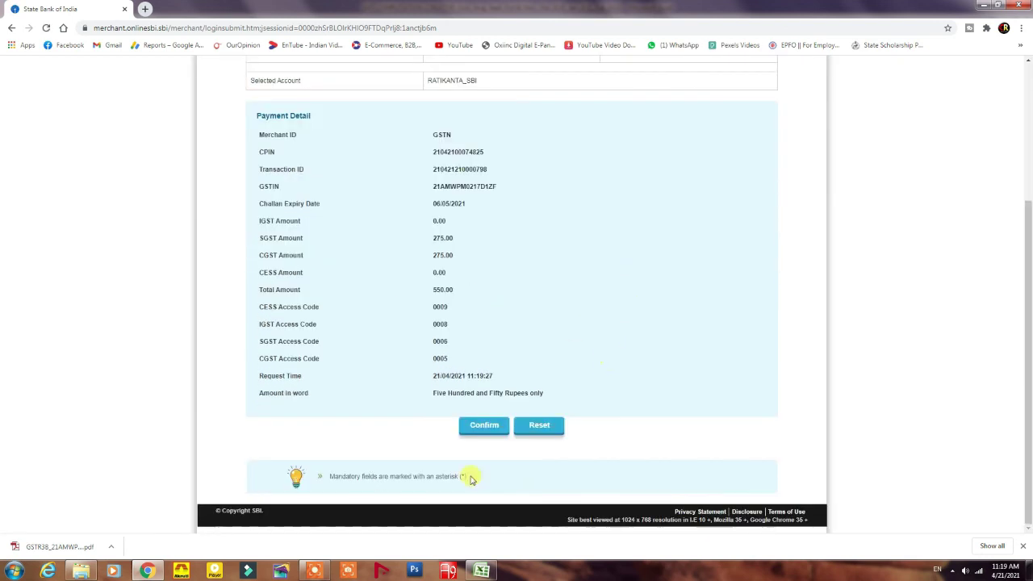
{"action": "left_click", "coordinate": [482, 427]}
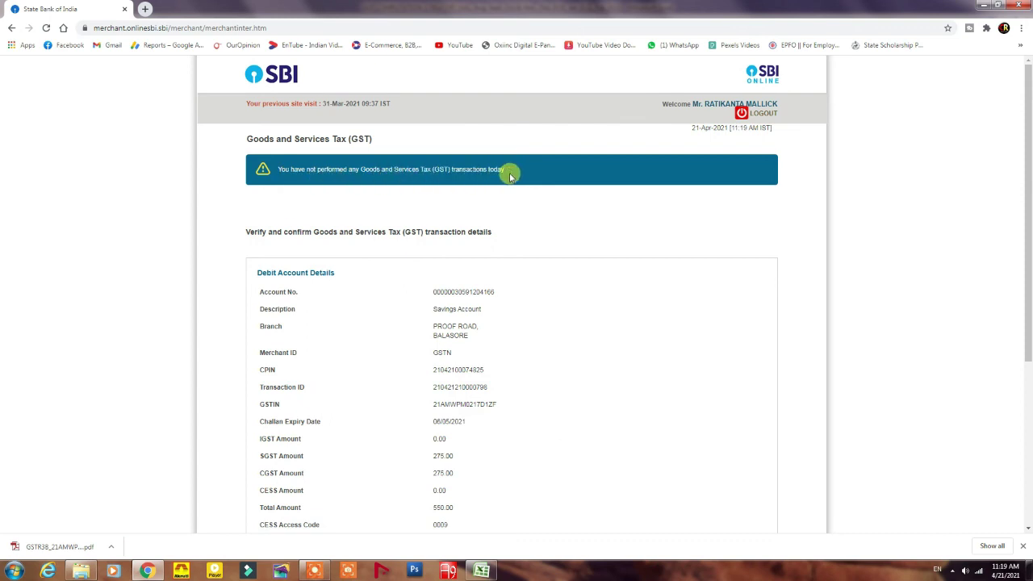
{"action": "scroll", "coordinate": [555, 350], "scroll_direction": "down", "scroll_amount": 3}
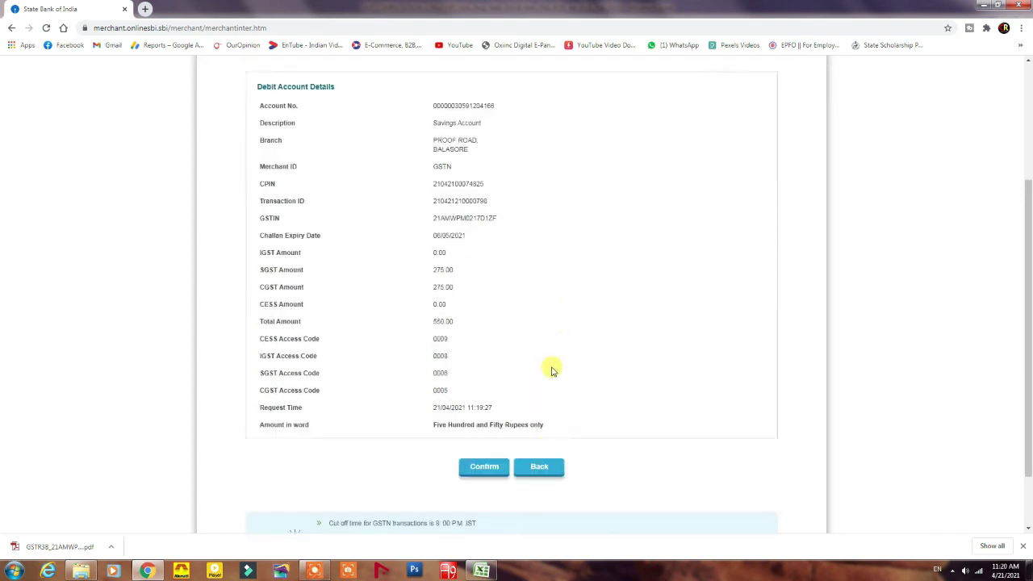
{"action": "scroll", "coordinate": [549, 388], "scroll_direction": "down", "scroll_amount": 1}
{"action": "left_click", "coordinate": [481, 393]}
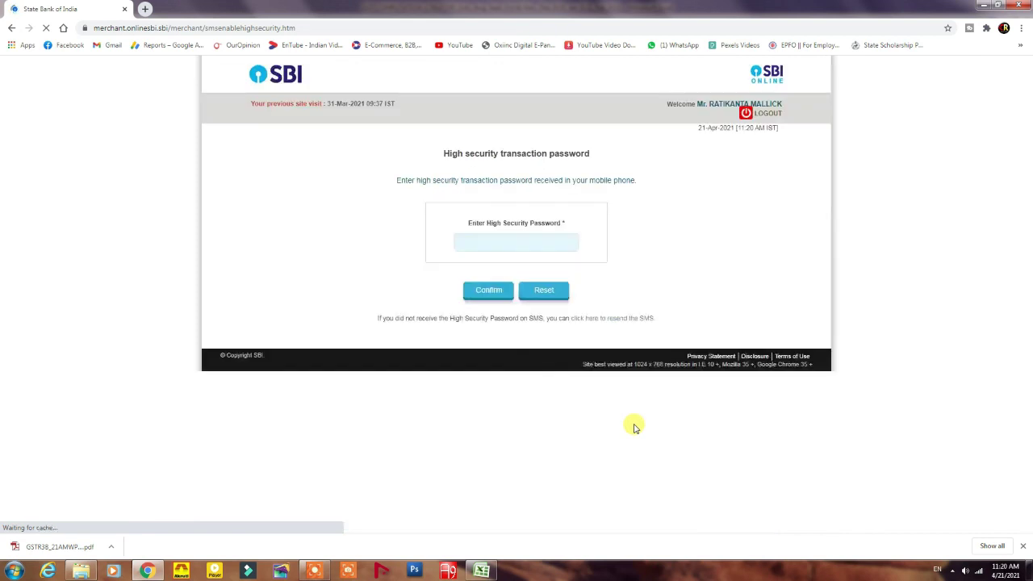
Enter the high security password to complete the payment and decline Chrome's password update.
{"action": "left_click", "coordinate": [497, 242]}
{"action": "left_click", "coordinate": [633, 274]}
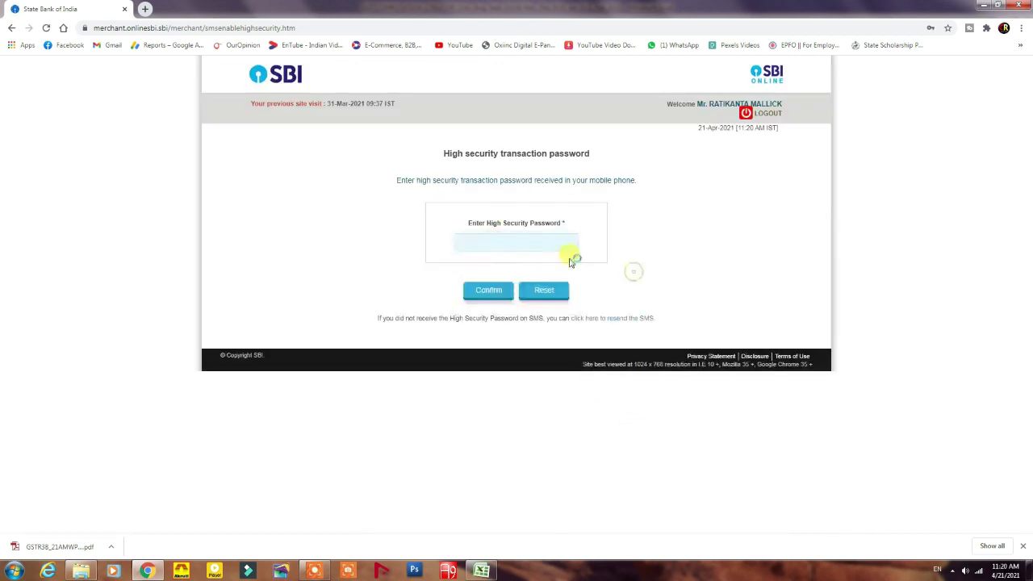
{"action": "left_click", "coordinate": [520, 242]}
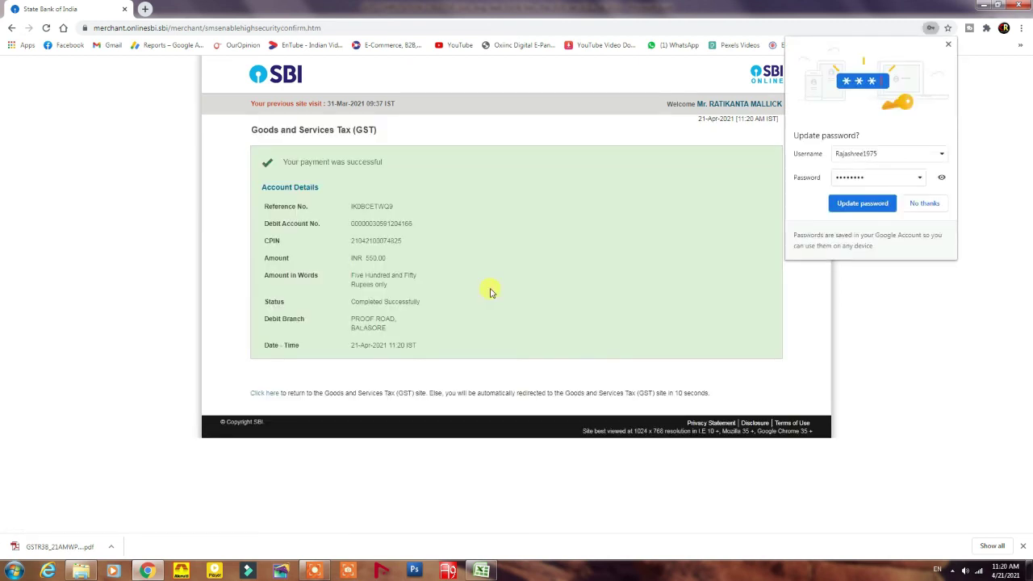
{"action": "left_click", "coordinate": [926, 203]}
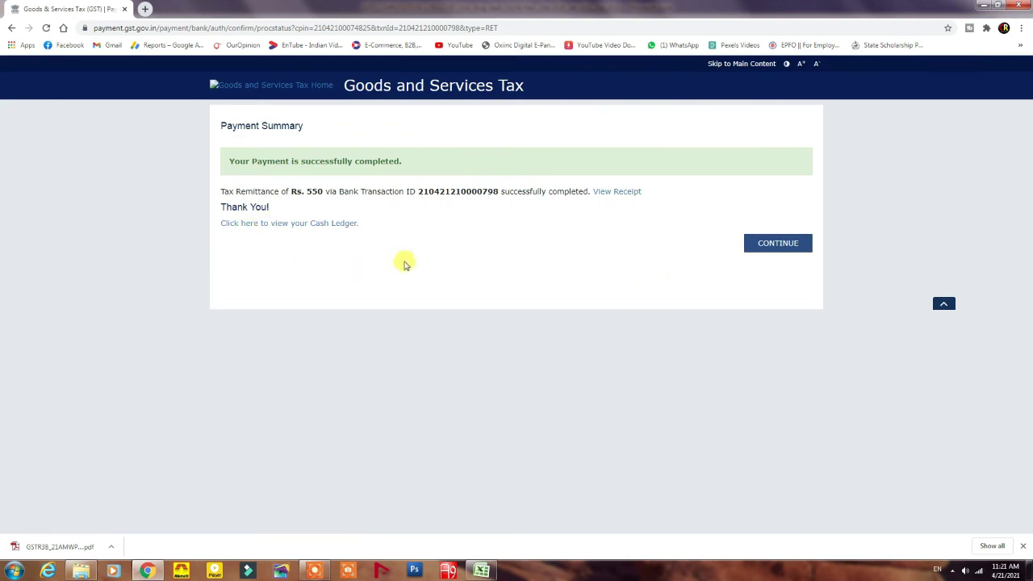
Post cash and credit to the ledger, accept the offset, and proceed to file GSTR-3B.
{"action": "left_click", "coordinate": [779, 245]}
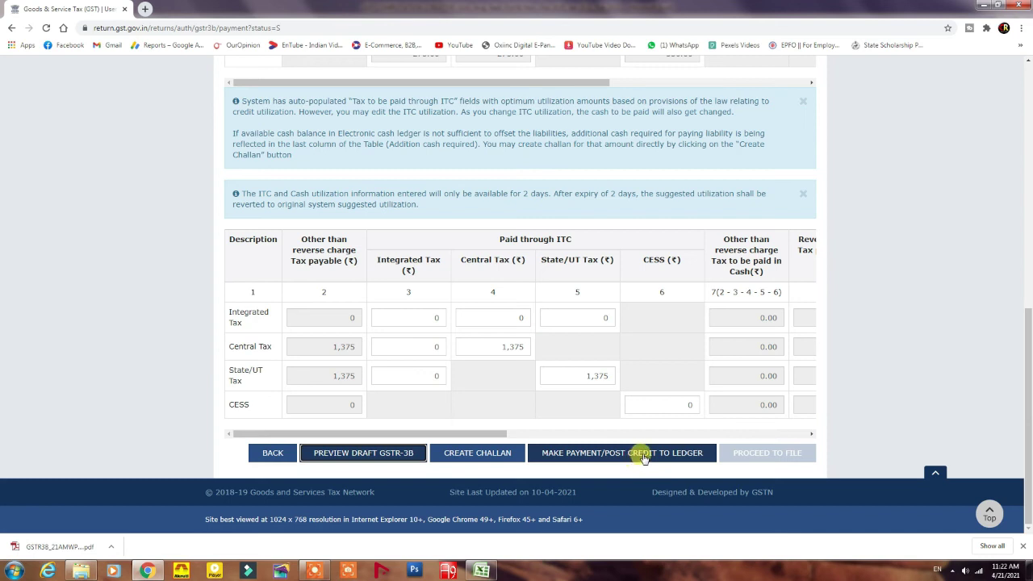
{"action": "left_click", "coordinate": [644, 455]}
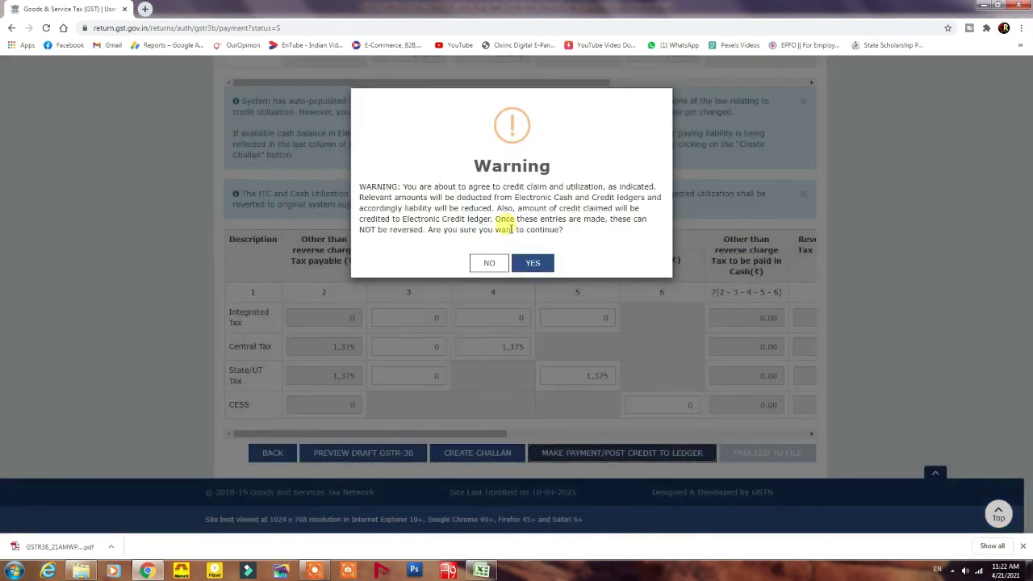
{"action": "left_click", "coordinate": [531, 262]}
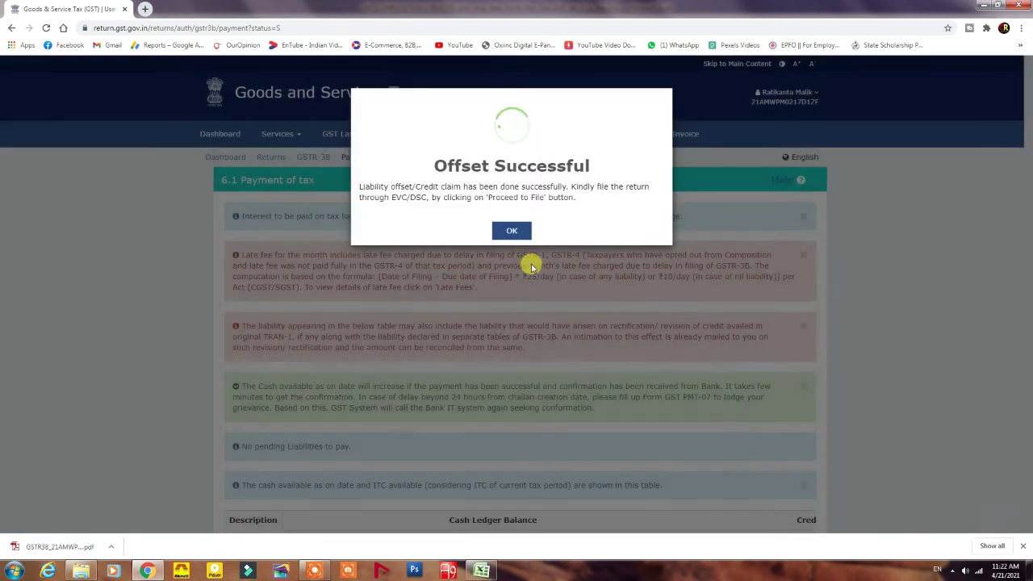
{"action": "left_click", "coordinate": [512, 231]}
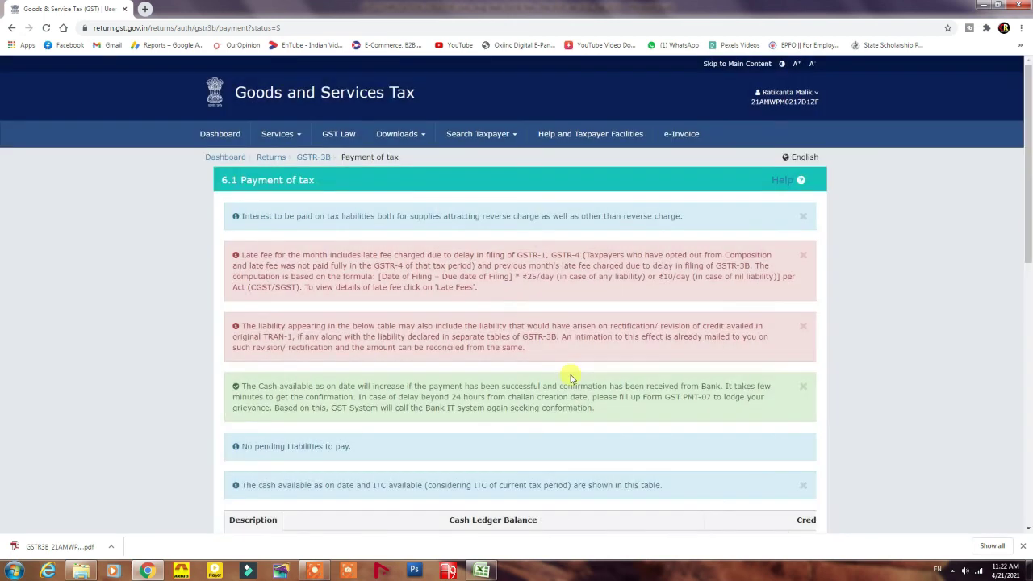
{"action": "scroll", "coordinate": [570, 378], "scroll_direction": "down", "scroll_amount": 8}
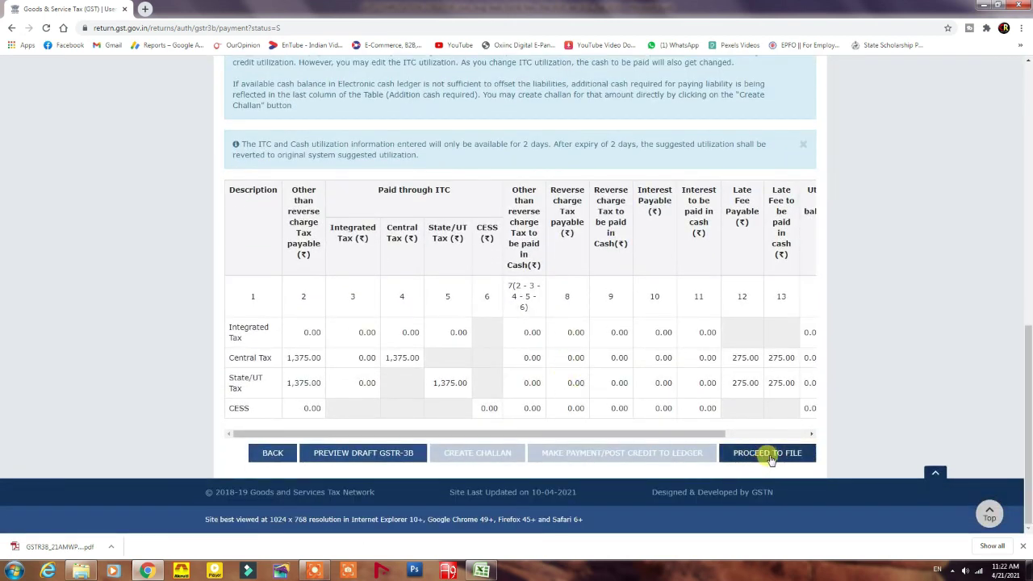
{"action": "left_click", "coordinate": [767, 457]}
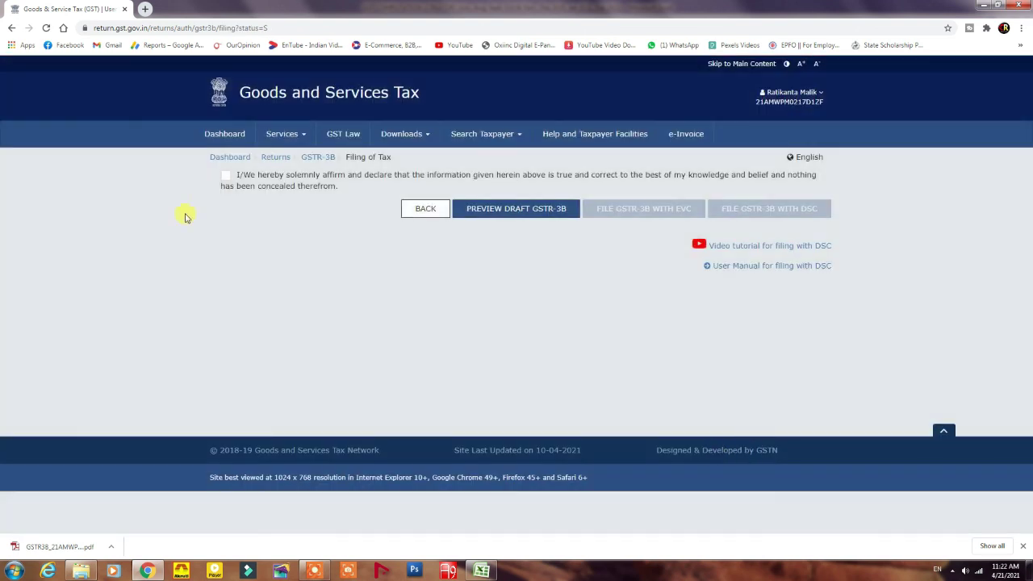
Affirm the declaration and select the authorised signatory for the March 2021 GSTR-3B.
{"action": "left_click", "coordinate": [225, 175]}
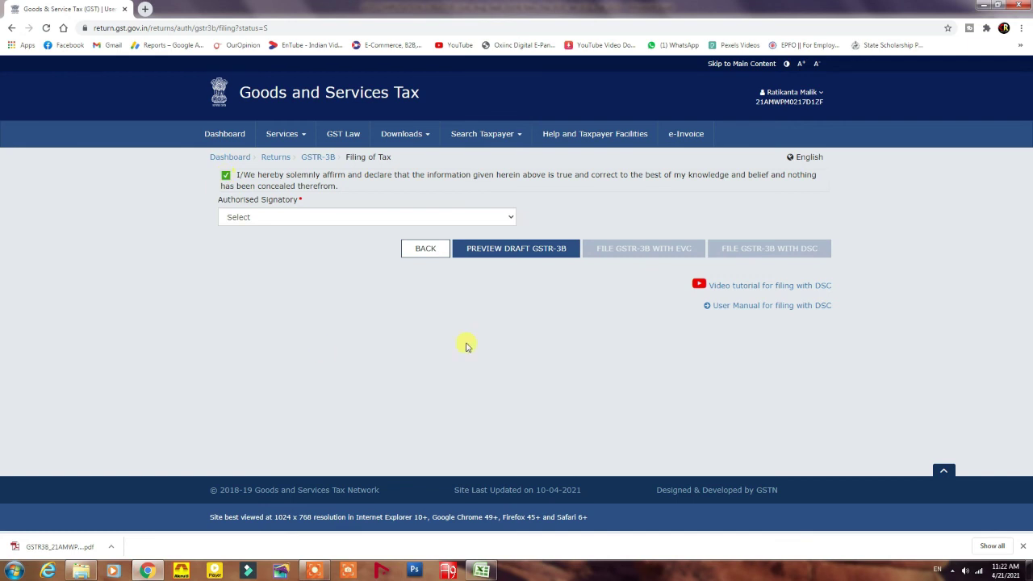
{"action": "left_click", "coordinate": [403, 218]}
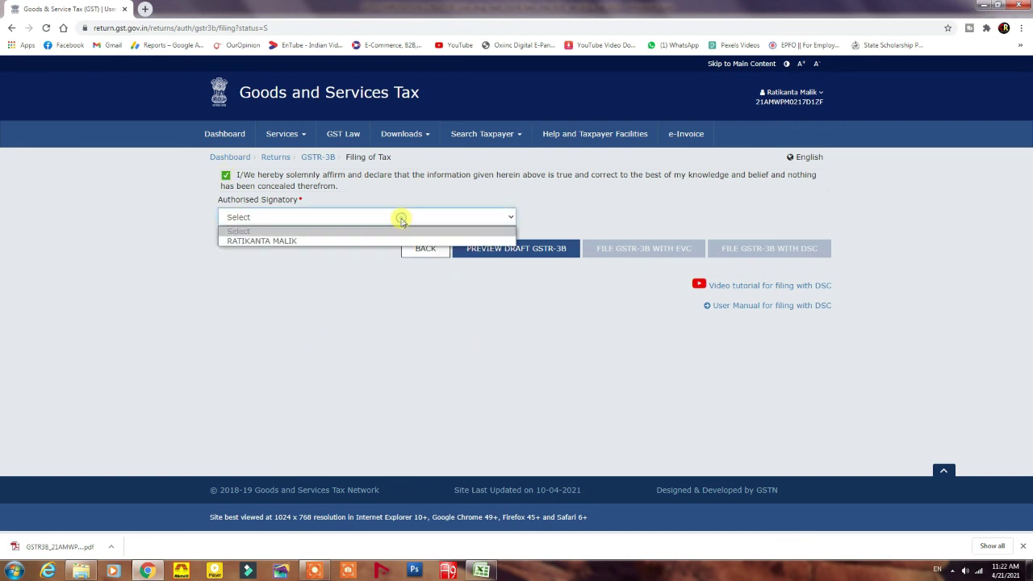
{"action": "left_click", "coordinate": [282, 238]}
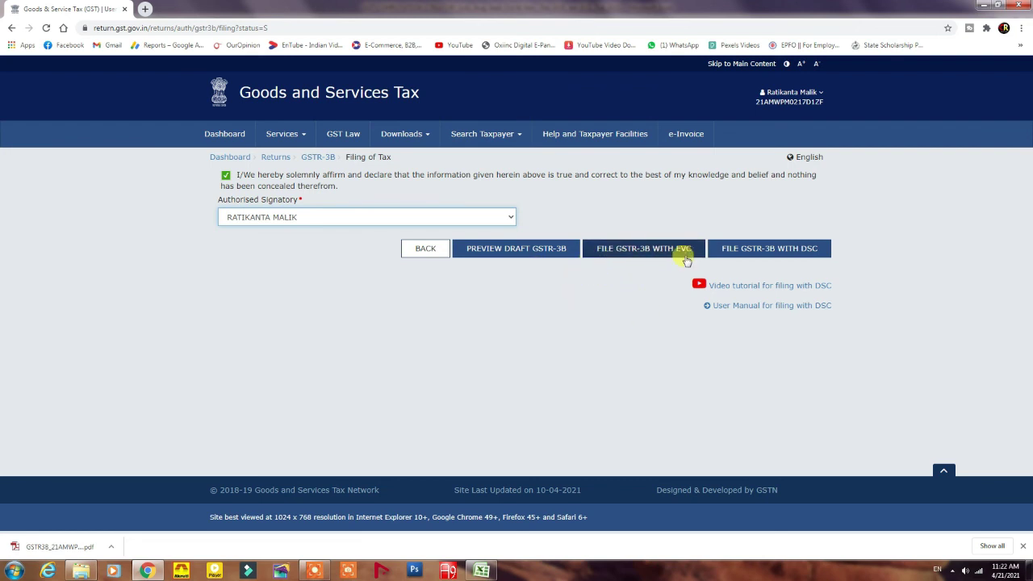
File the GSTR-3B with EVC, accepting the late fee notice and verifying with the OTP.
{"action": "left_click", "coordinate": [657, 253]}
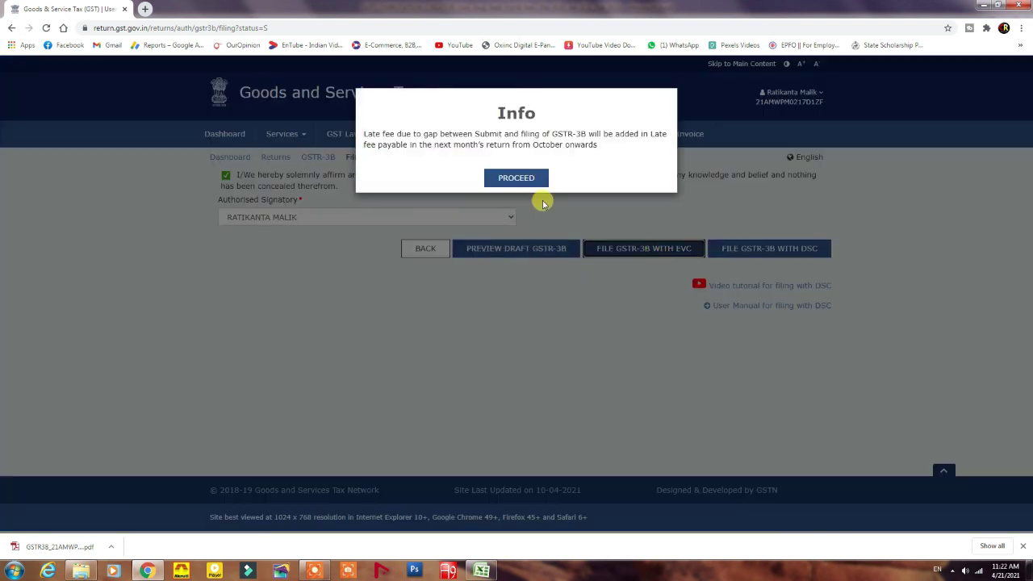
{"action": "left_click", "coordinate": [518, 178]}
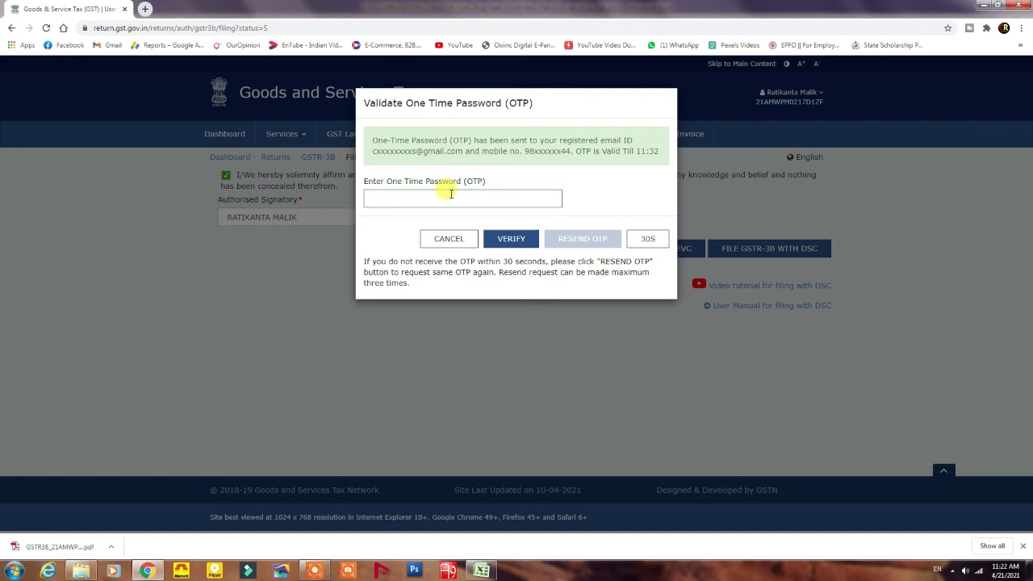
{"action": "left_click", "coordinate": [407, 198]}
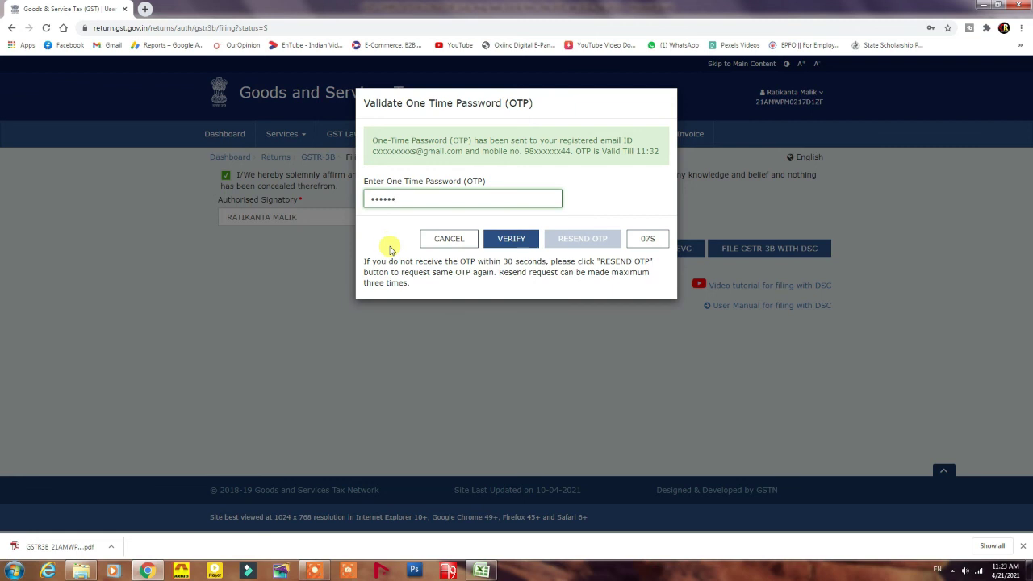
{"action": "left_click", "coordinate": [510, 239]}
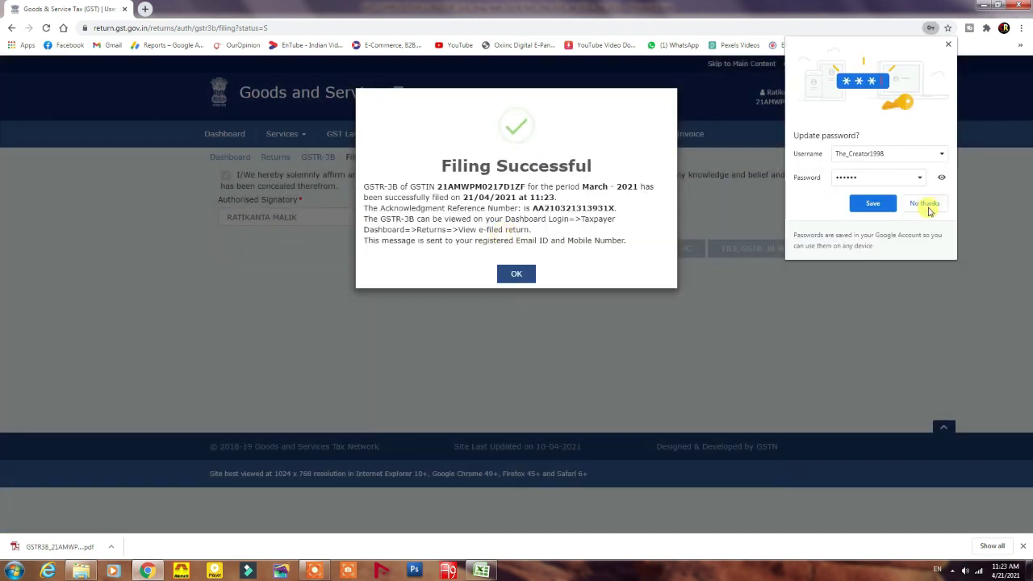
Dismiss the password prompt and Filing Successful message, then download the filed March 2021 GSTR-3B PDF.
{"action": "left_click", "coordinate": [926, 205]}
{"action": "left_click", "coordinate": [516, 274]}
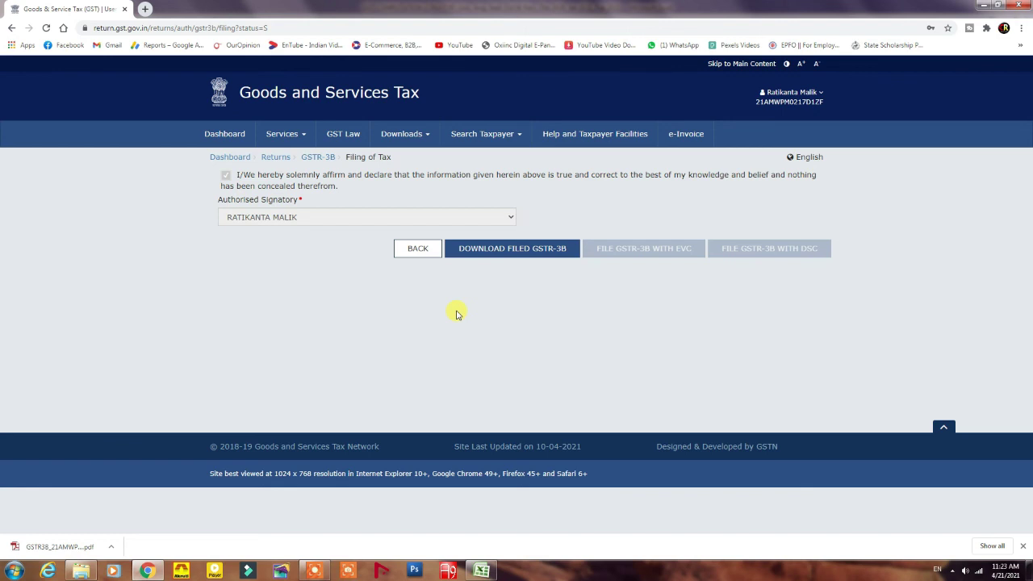
{"action": "left_click", "coordinate": [531, 252]}
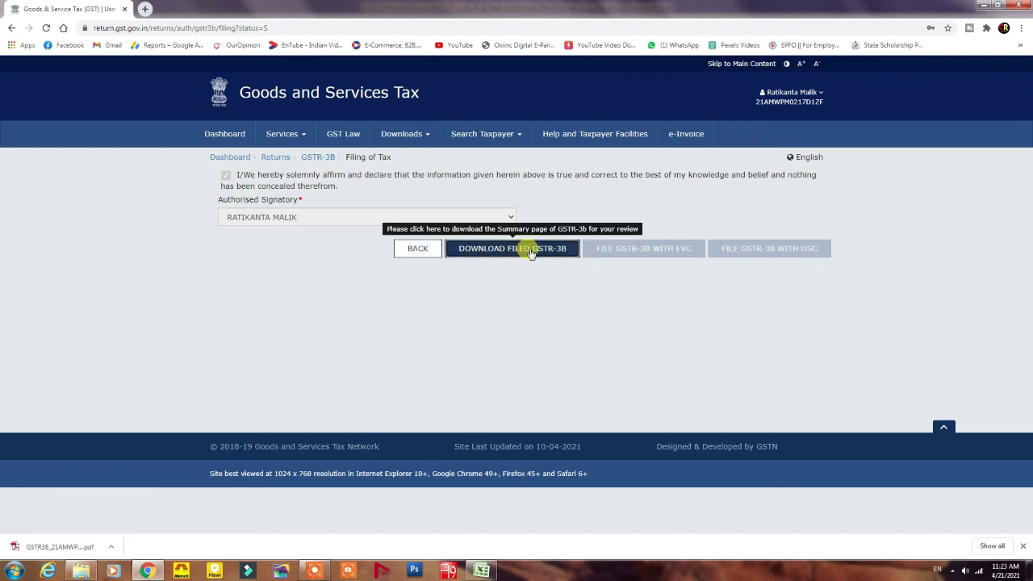